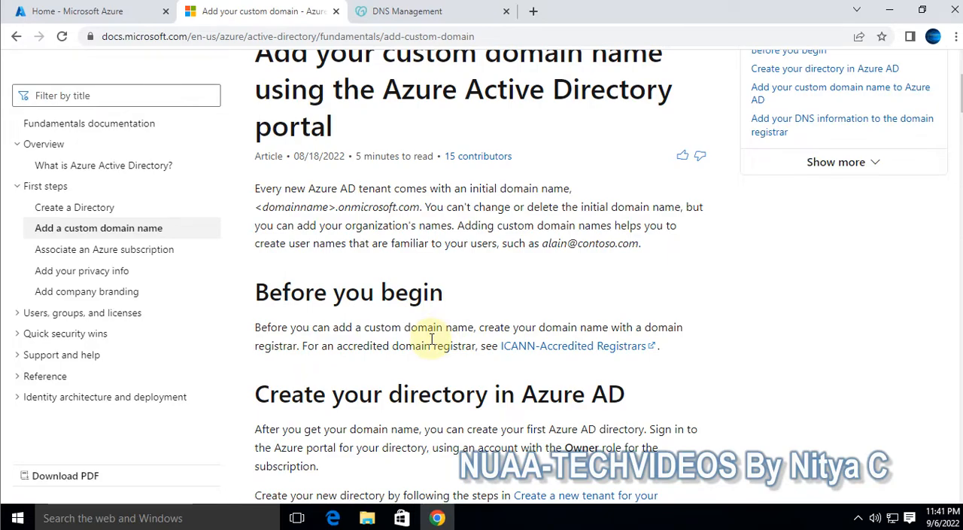
Read the documentation on preparing the directory and adding a custom domain name to Azure AD
{"action": "scroll", "coordinate": [431, 340], "scroll_direction": "down", "scroll_amount": 2}
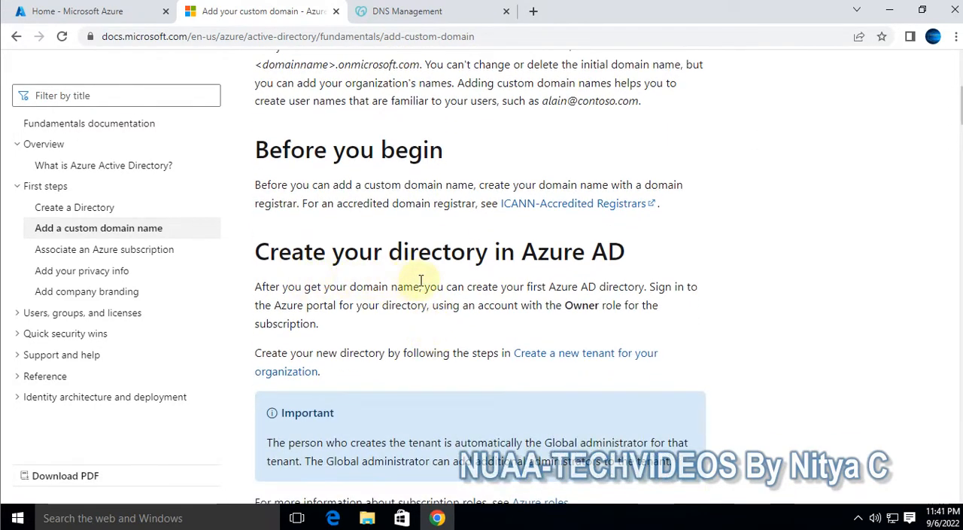
{"action": "scroll", "coordinate": [634, 292], "scroll_direction": "down", "scroll_amount": 5}
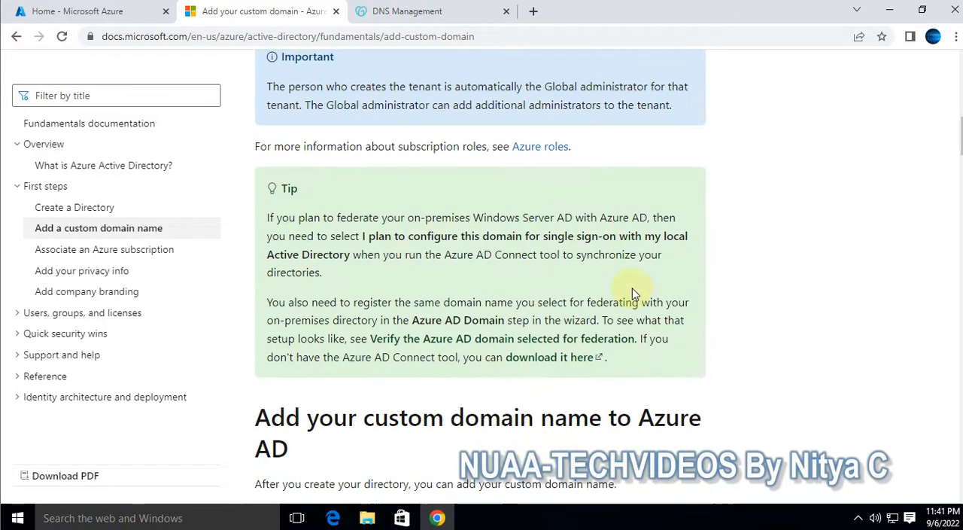
{"action": "scroll", "coordinate": [635, 292], "scroll_direction": "down", "scroll_amount": 2}
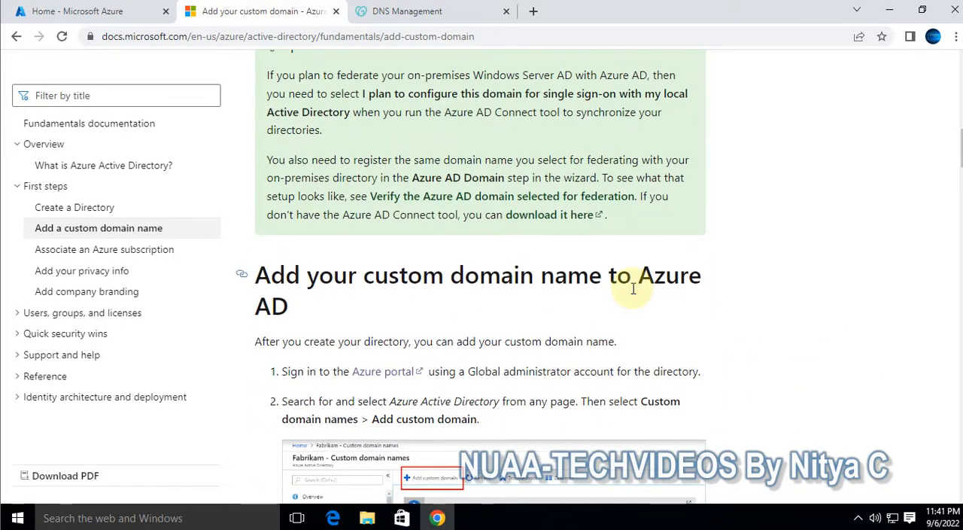
{"action": "scroll", "coordinate": [344, 243], "scroll_direction": "down", "scroll_amount": 3}
{"action": "scroll", "coordinate": [404, 316], "scroll_direction": "up", "scroll_amount": 2}
{"action": "scroll", "coordinate": [404, 316], "scroll_direction": "up", "scroll_amount": 1}
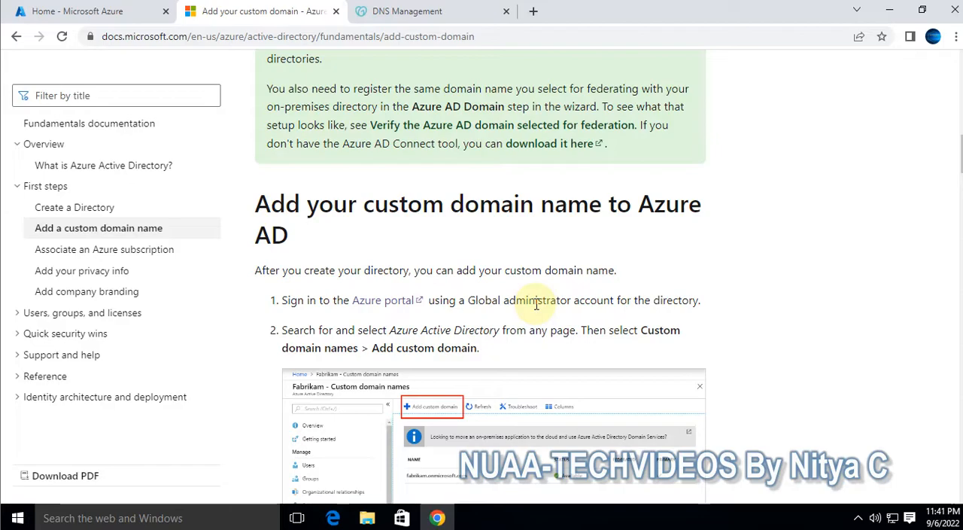
{"action": "scroll", "coordinate": [536, 304], "scroll_direction": "down", "scroll_amount": 3}
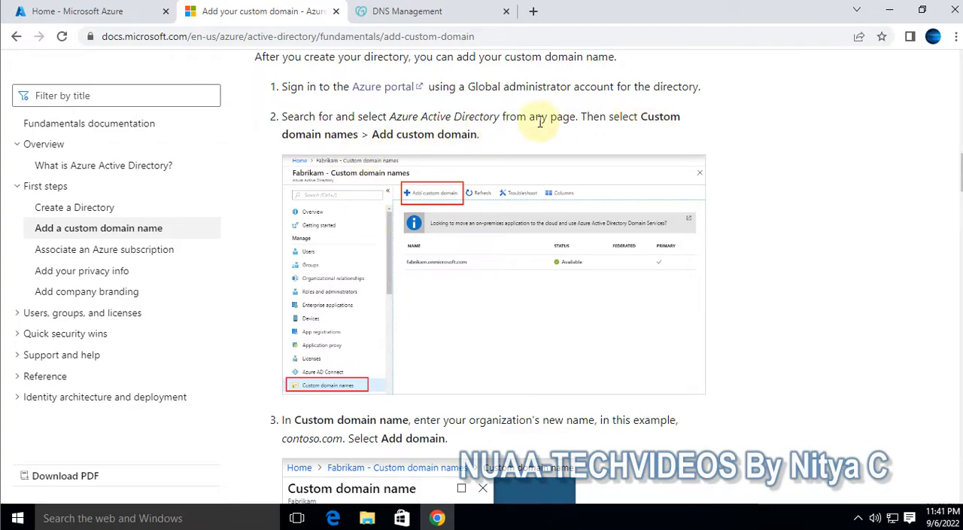
{"action": "left_click_drag", "start_coordinate": [420, 117], "coordinate": [498, 119]}
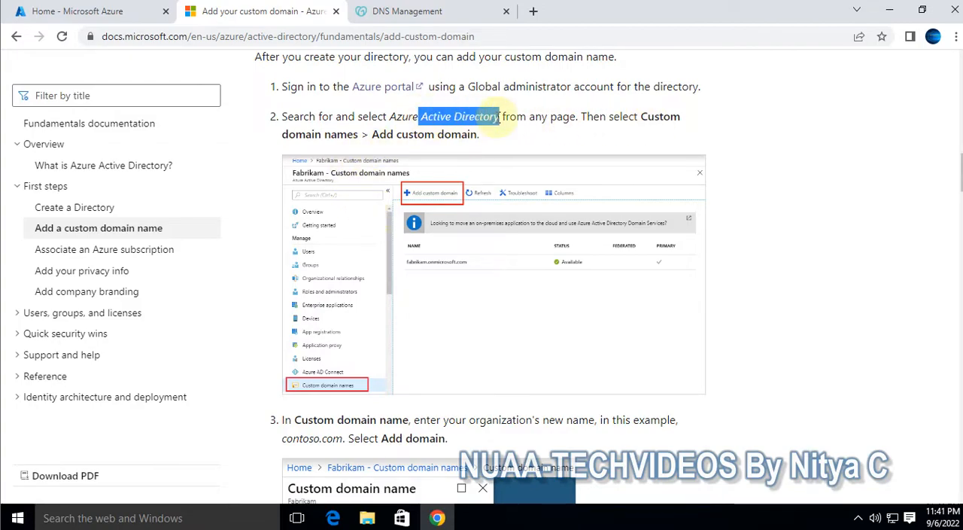
{"action": "left_click", "coordinate": [671, 119]}
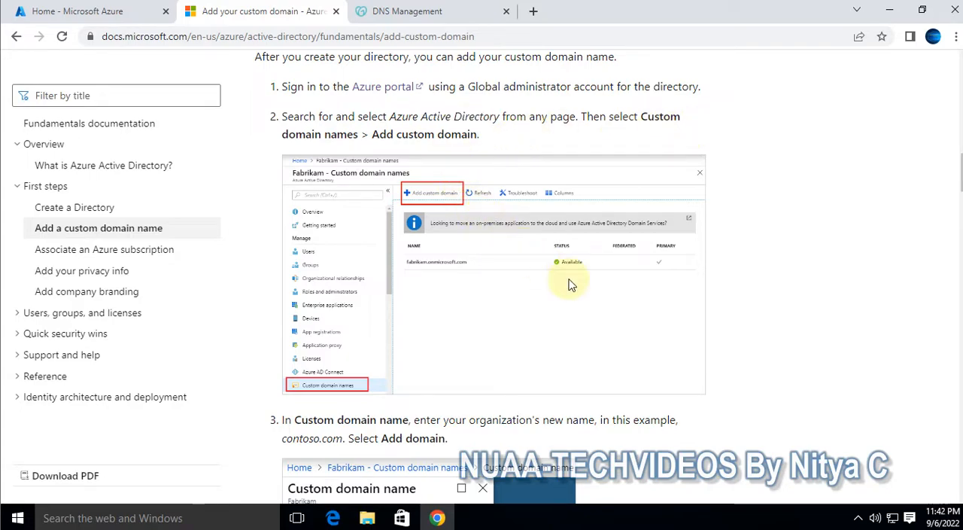
{"action": "scroll", "coordinate": [560, 282], "scroll_direction": "down", "scroll_amount": 3}
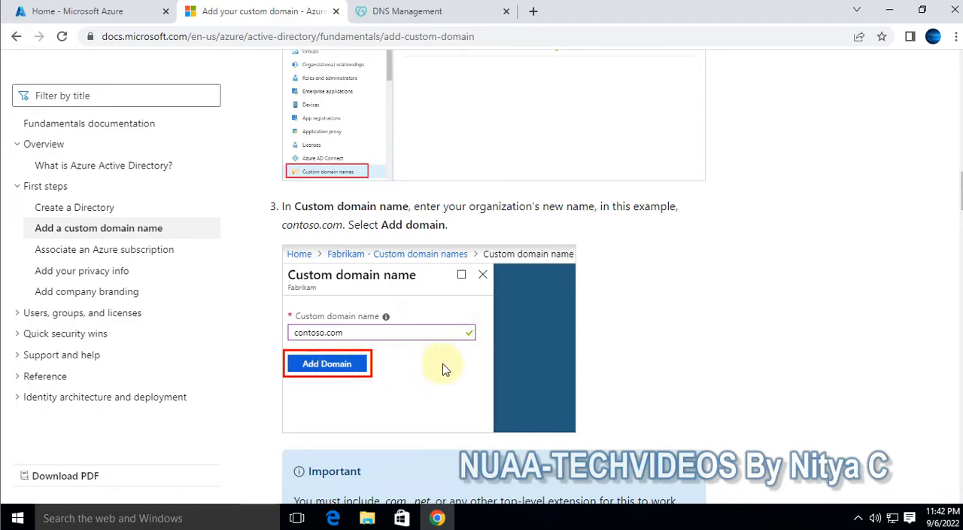
{"action": "scroll", "coordinate": [444, 365], "scroll_direction": "down", "scroll_amount": 1}
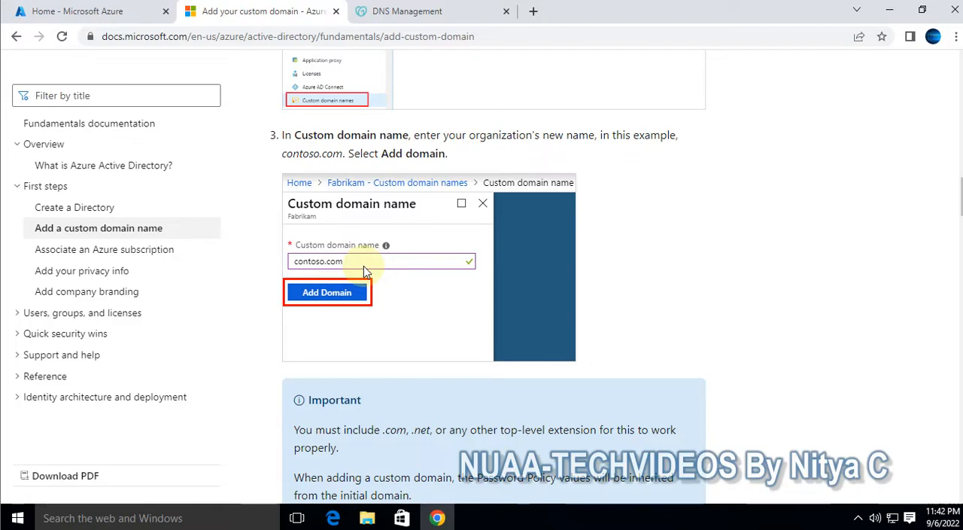
{"action": "scroll", "coordinate": [364, 265], "scroll_direction": "down", "scroll_amount": 1}
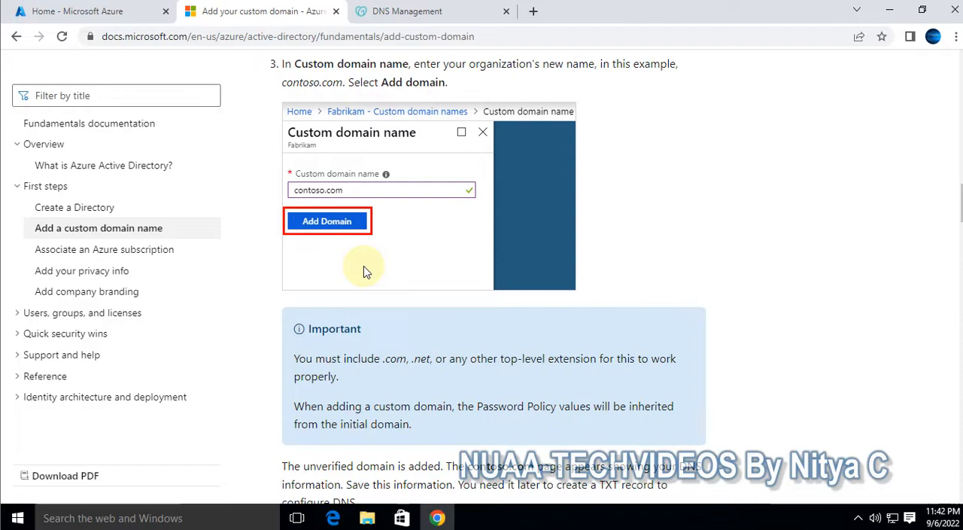
{"action": "scroll", "coordinate": [363, 266], "scroll_direction": "down", "scroll_amount": 3}
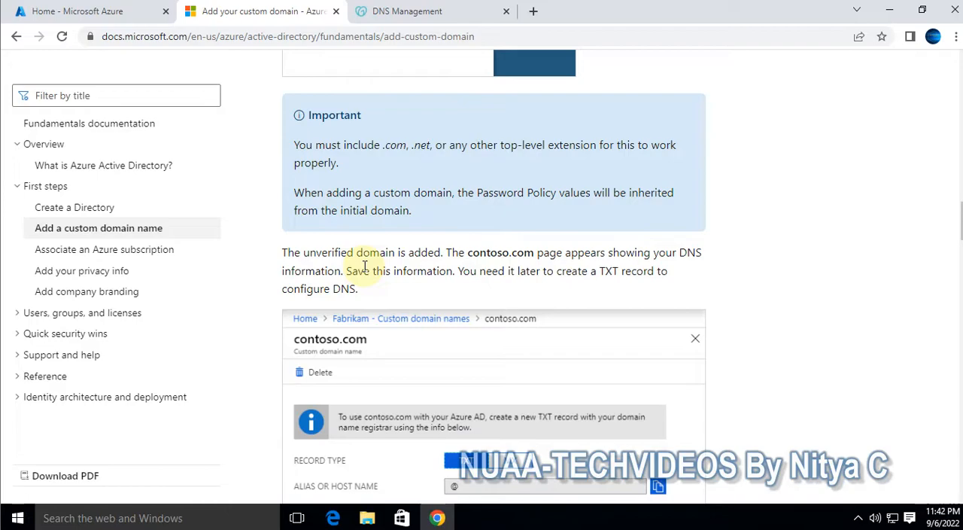
Review the documentation on the domain's DNS record details, registrar entry and custom domain verification
{"action": "scroll", "coordinate": [364, 265], "scroll_direction": "down", "scroll_amount": 4}
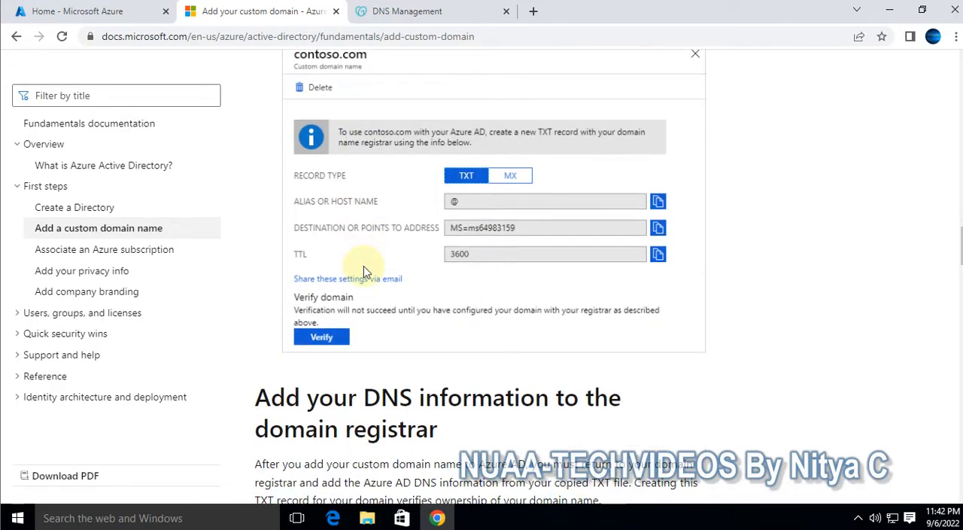
{"action": "scroll", "coordinate": [363, 267], "scroll_direction": "up", "scroll_amount": 3}
{"action": "scroll", "coordinate": [435, 346], "scroll_direction": "down", "scroll_amount": 2}
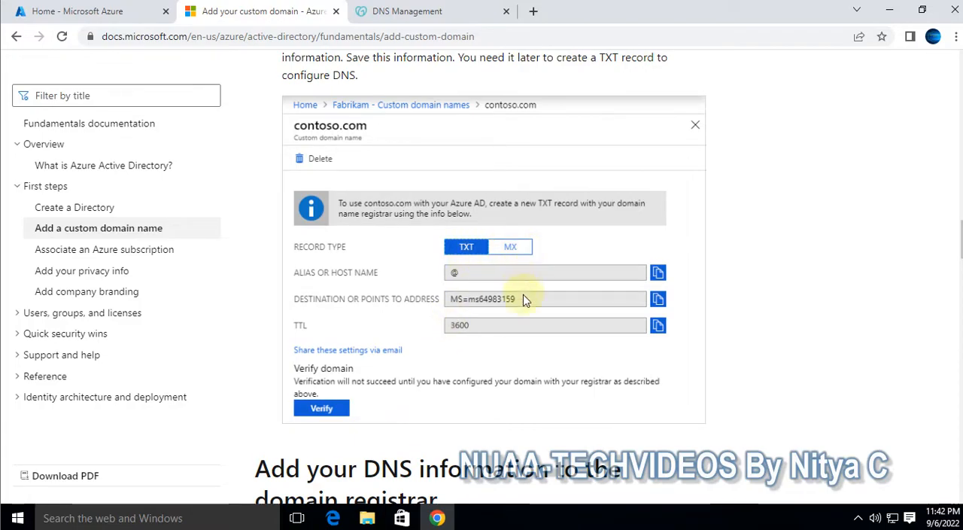
{"action": "scroll", "coordinate": [525, 301], "scroll_direction": "down", "scroll_amount": 7}
{"action": "scroll", "coordinate": [524, 303], "scroll_direction": "down", "scroll_amount": 5}
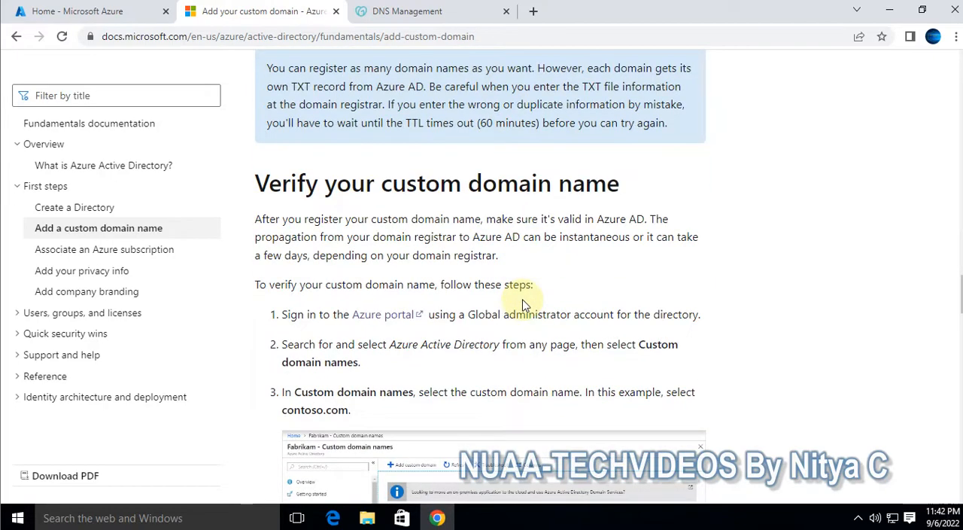
{"action": "scroll", "coordinate": [524, 305], "scroll_direction": "down", "scroll_amount": 4}
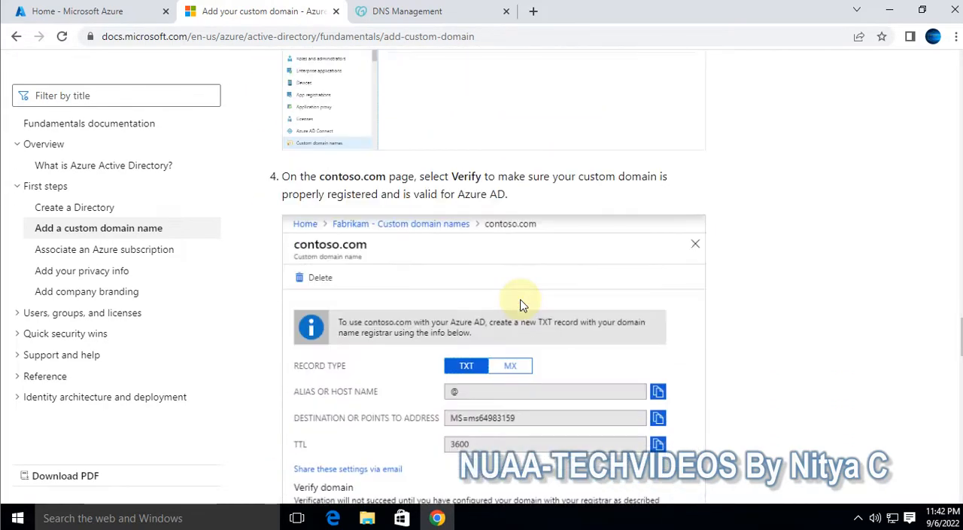
{"action": "scroll", "coordinate": [525, 304], "scroll_direction": "down", "scroll_amount": 3}
{"action": "scroll", "coordinate": [524, 305], "scroll_direction": "up", "scroll_amount": 7}
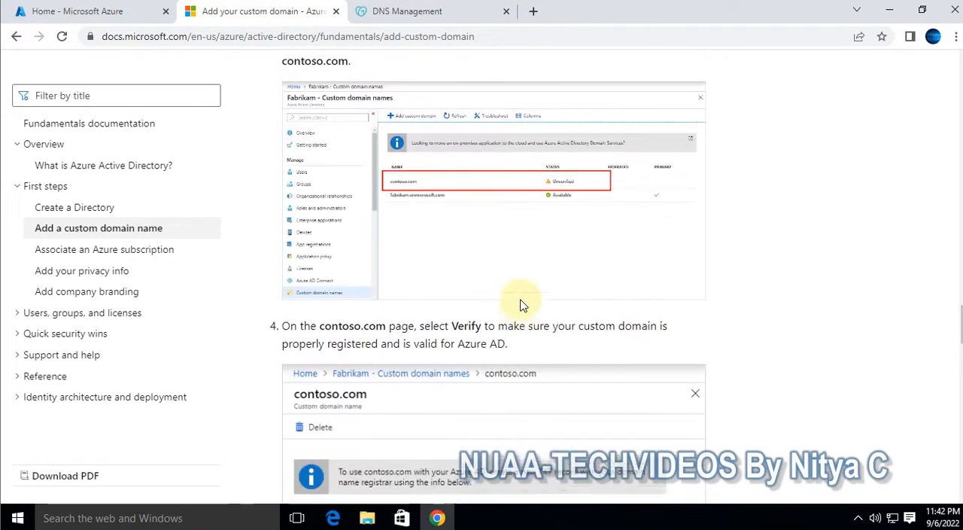
Switch to the Azure portal and open Azure Active Directory
{"action": "left_click", "coordinate": [82, 15]}
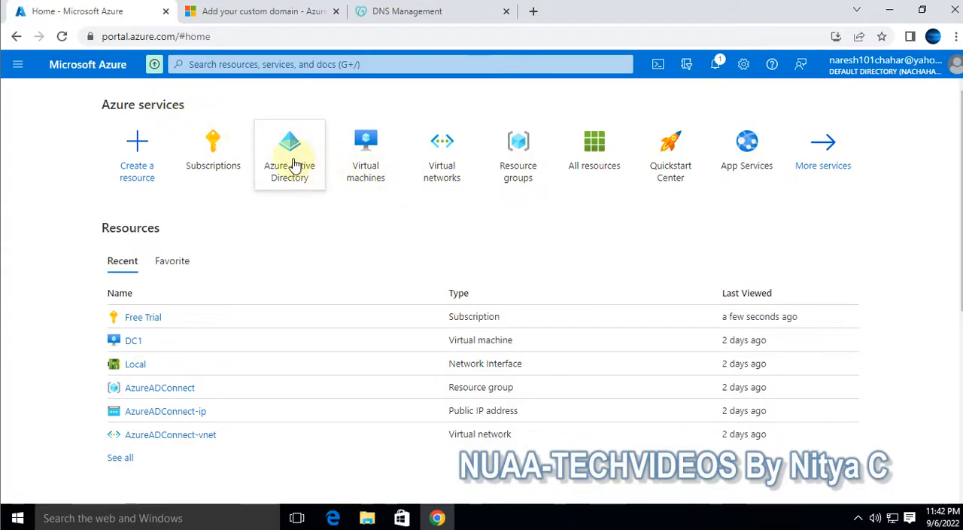
{"action": "mouse_move", "coordinate": [329, 182]}
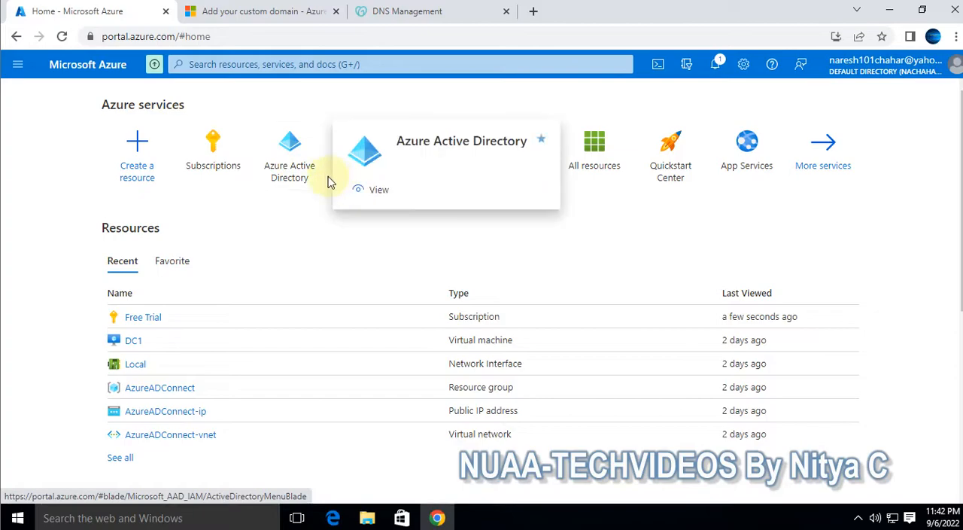
{"action": "left_click", "coordinate": [292, 166]}
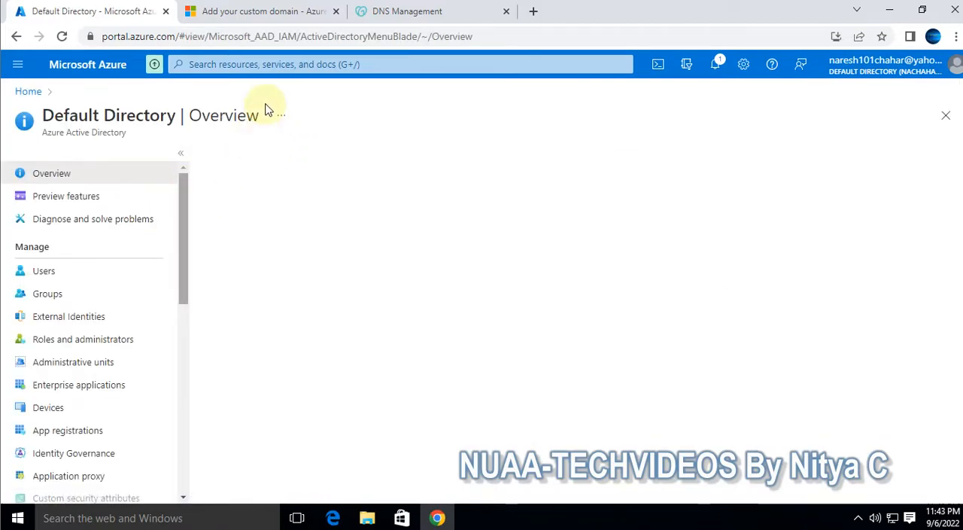
{"action": "left_click", "coordinate": [18, 64]}
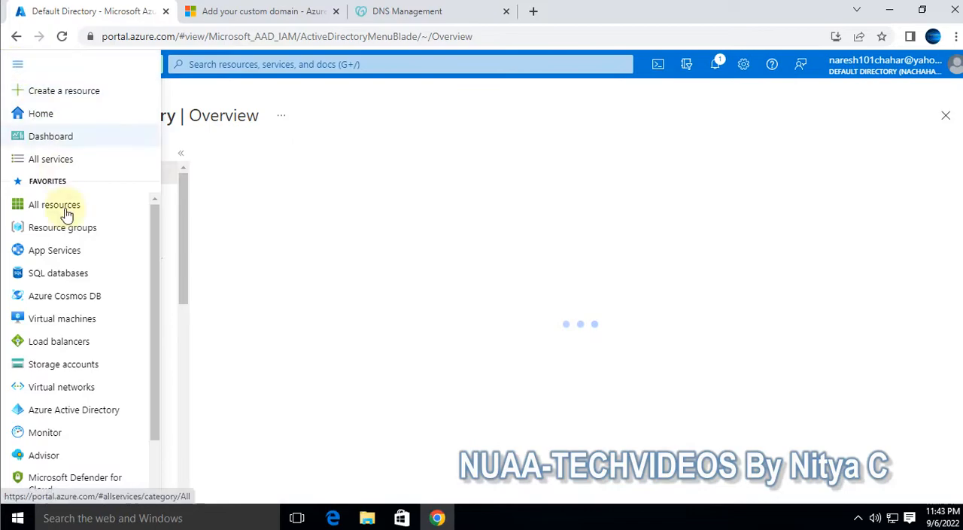
{"action": "left_click", "coordinate": [26, 66]}
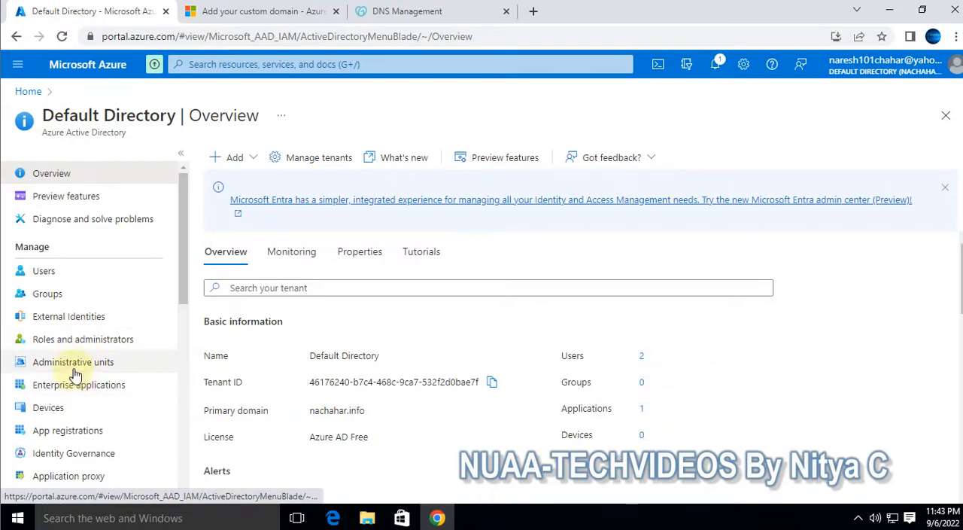
Look through the directory's management options and reopen Azure Active Directory from the recent services
{"action": "scroll", "coordinate": [75, 368], "scroll_direction": "down", "scroll_amount": 3}
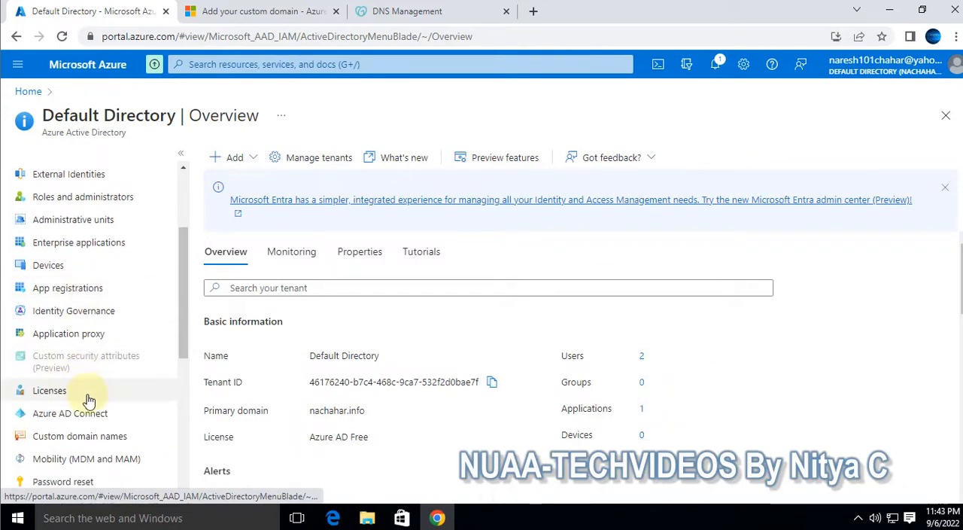
{"action": "scroll", "coordinate": [89, 403], "scroll_direction": "down", "scroll_amount": 5}
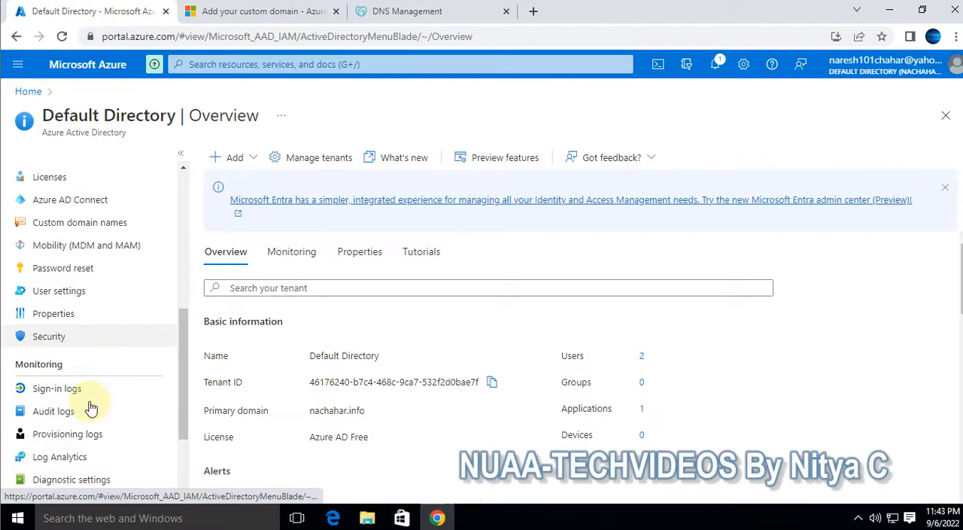
{"action": "scroll", "coordinate": [89, 407], "scroll_direction": "down", "scroll_amount": 2}
{"action": "scroll", "coordinate": [133, 406], "scroll_direction": "down", "scroll_amount": 2}
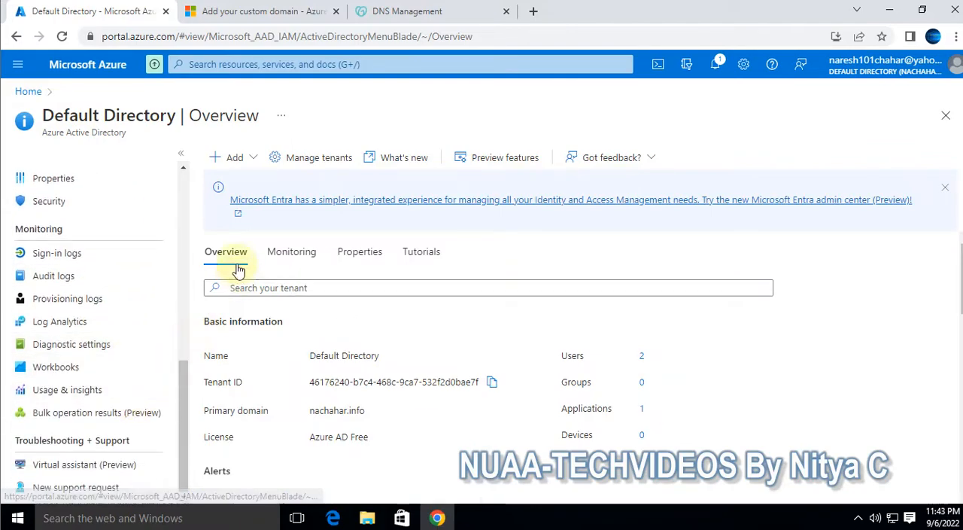
{"action": "left_click", "coordinate": [302, 66]}
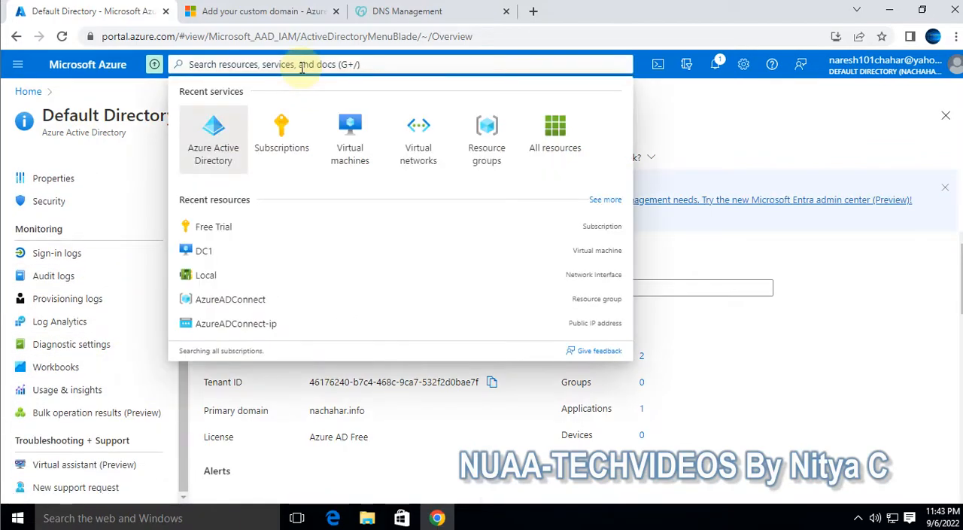
{"action": "left_click", "coordinate": [203, 133]}
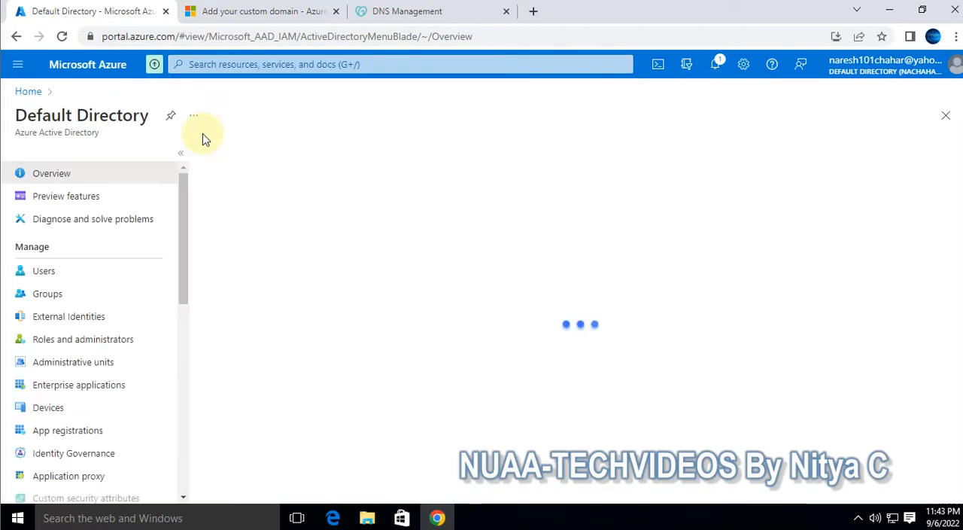
Open the list of custom domain names for the Default Directory
{"action": "scroll", "coordinate": [142, 361], "scroll_direction": "down", "scroll_amount": 1}
{"action": "scroll", "coordinate": [143, 362], "scroll_direction": "down", "scroll_amount": 2}
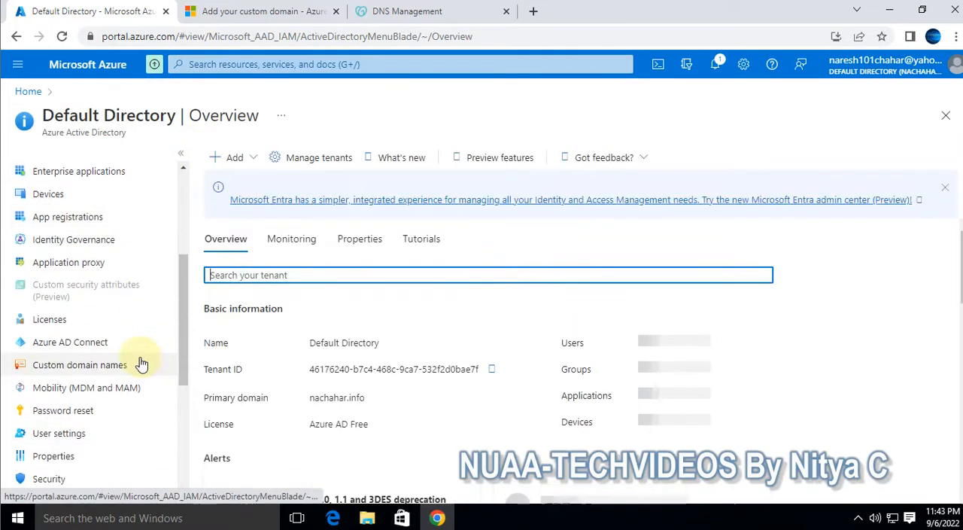
{"action": "scroll", "coordinate": [129, 376], "scroll_direction": "down", "scroll_amount": 1}
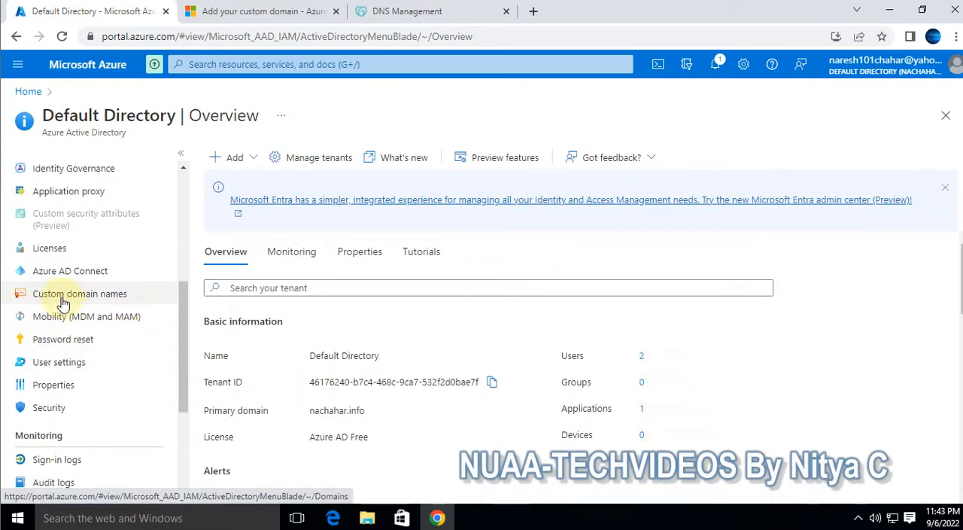
{"action": "left_click", "coordinate": [63, 303]}
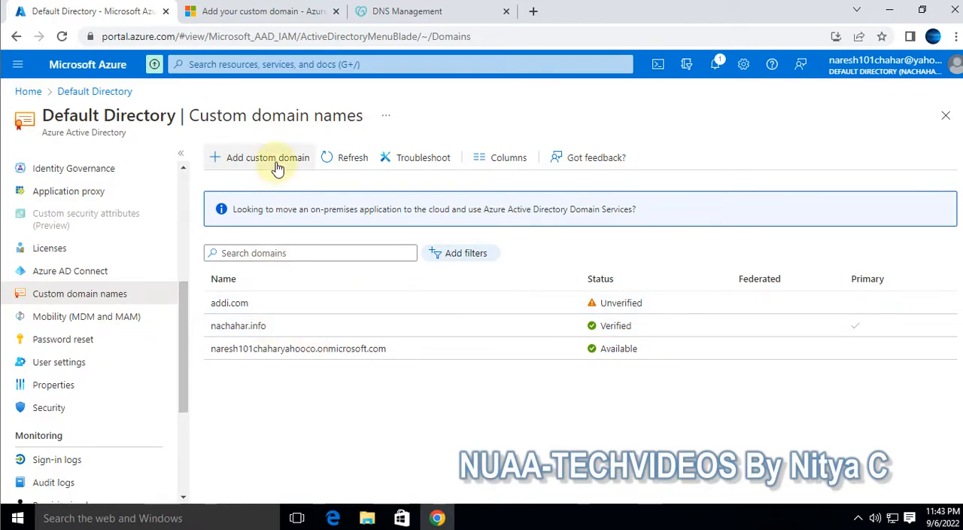
Add abc.com as a custom domain and dismiss the notification
{"action": "left_click", "coordinate": [252, 165]}
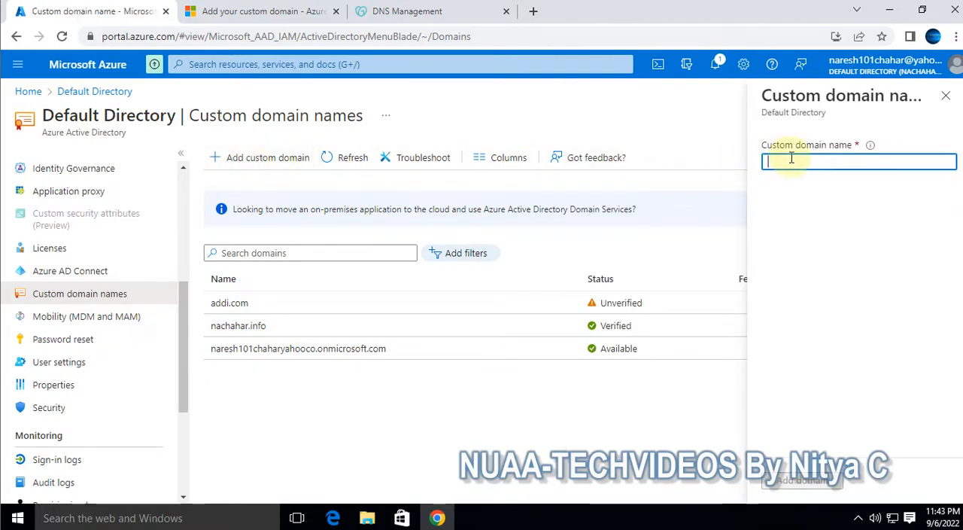
{"action": "type", "text": "abc"}
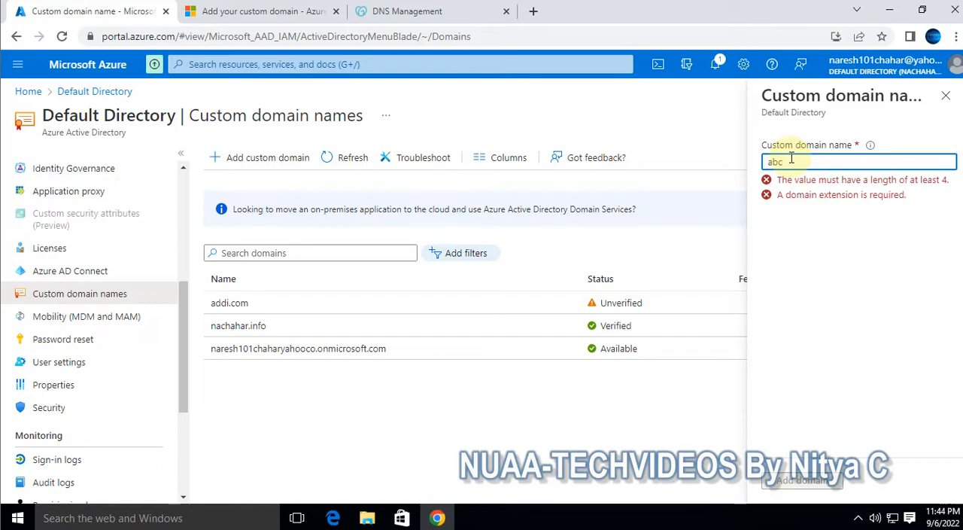
{"action": "type", "text": ".com"}
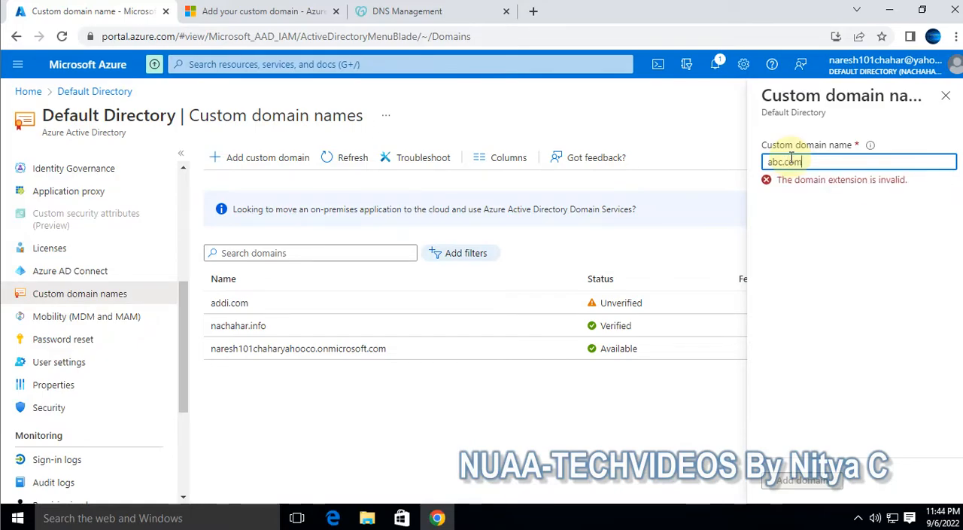
{"action": "left_click", "coordinate": [802, 480]}
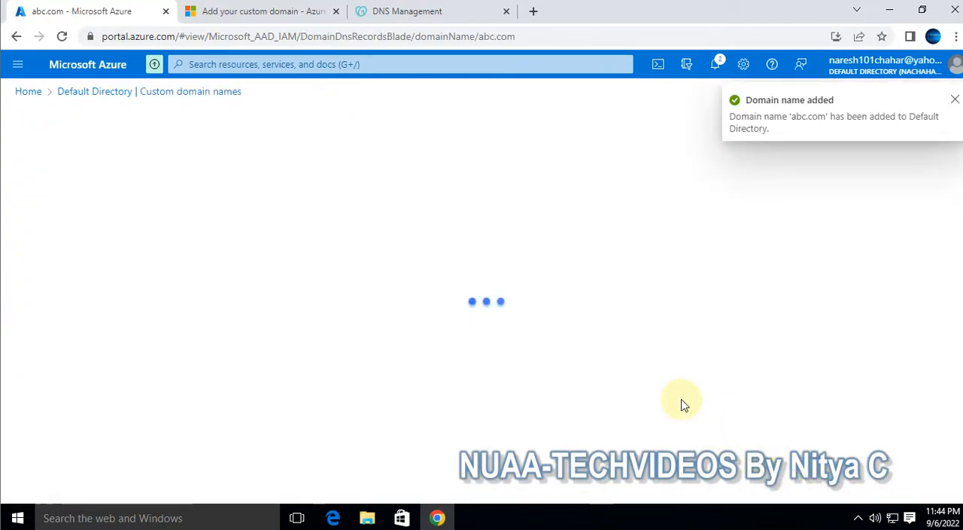
{"action": "left_click", "coordinate": [955, 100]}
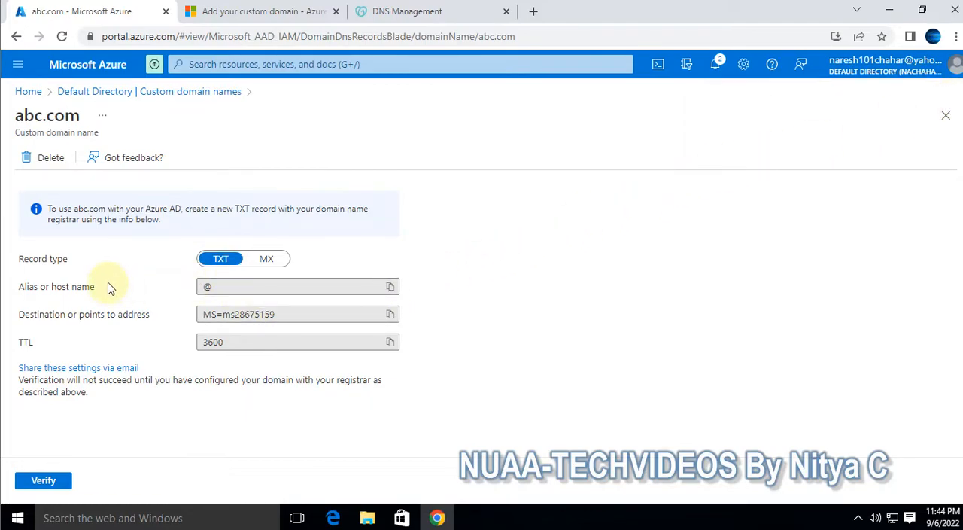
Display the MX record details for verifying abc.com
{"action": "left_click", "coordinate": [275, 260]}
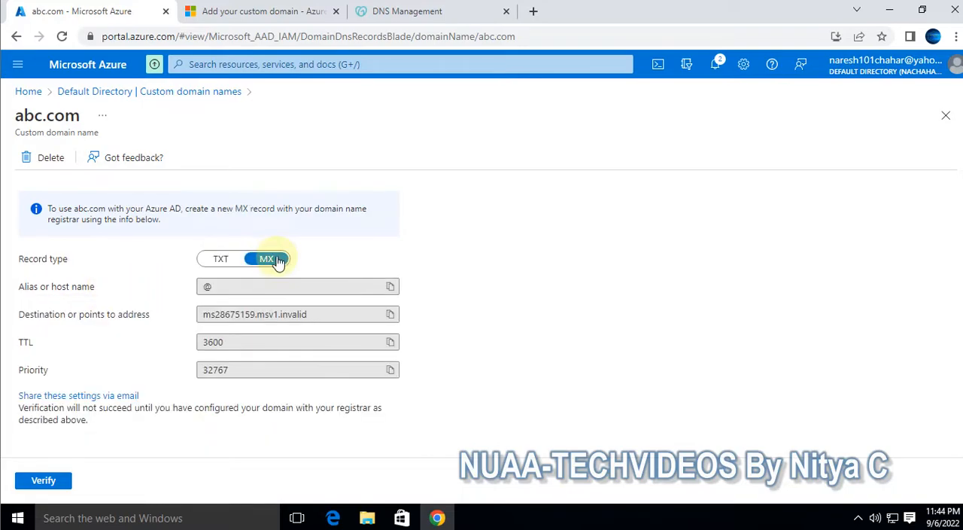
Display the TXT record details for abc.com and review the existing DNS records in GoDaddy's DNS Management page
{"action": "left_click", "coordinate": [222, 262]}
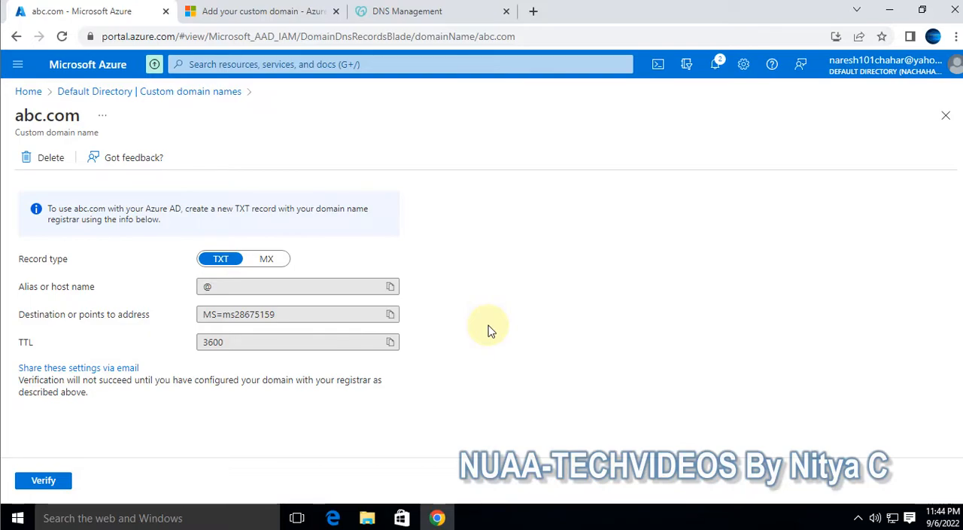
{"action": "left_click", "coordinate": [407, 18]}
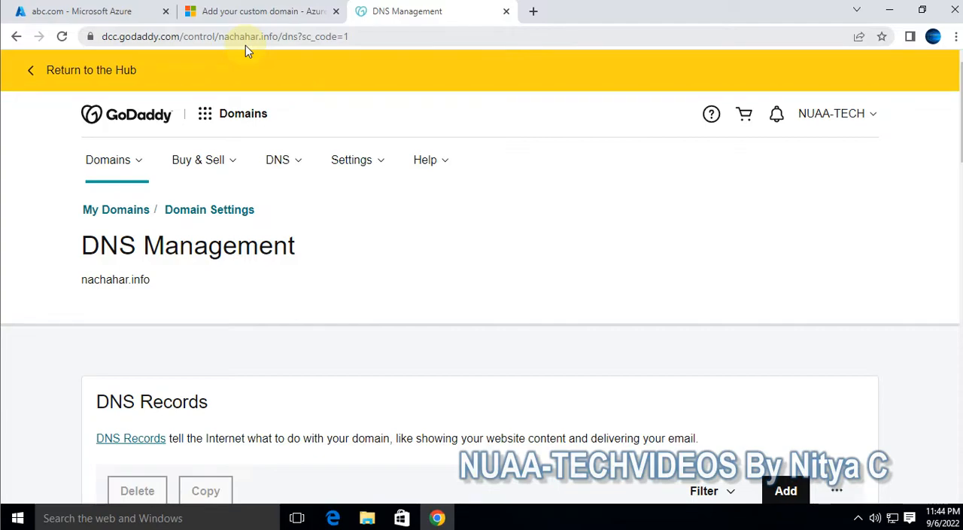
{"action": "scroll", "coordinate": [389, 217], "scroll_direction": "down", "scroll_amount": 3}
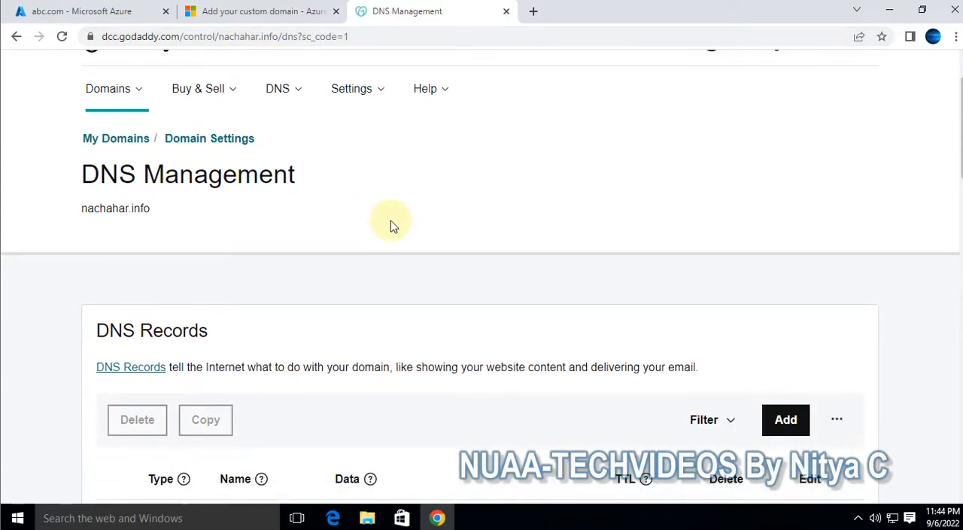
{"action": "scroll", "coordinate": [410, 248], "scroll_direction": "down", "scroll_amount": 6}
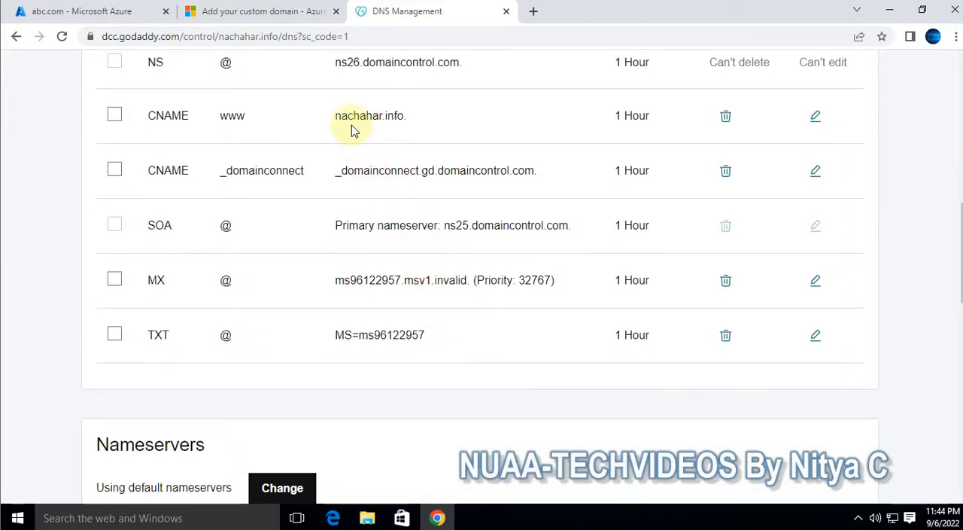
{"action": "left_click_drag", "start_coordinate": [337, 117], "coordinate": [419, 128]}
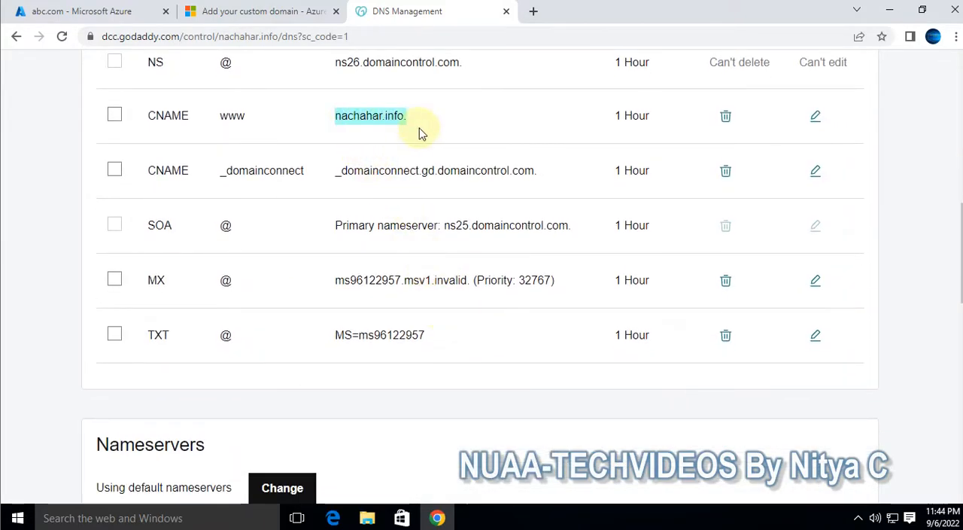
Back in the Azure portal, highlight abc.com's TXT destination value and open the details of the verified primary custom domain
{"action": "left_click", "coordinate": [122, 12]}
{"action": "left_click", "coordinate": [273, 316]}
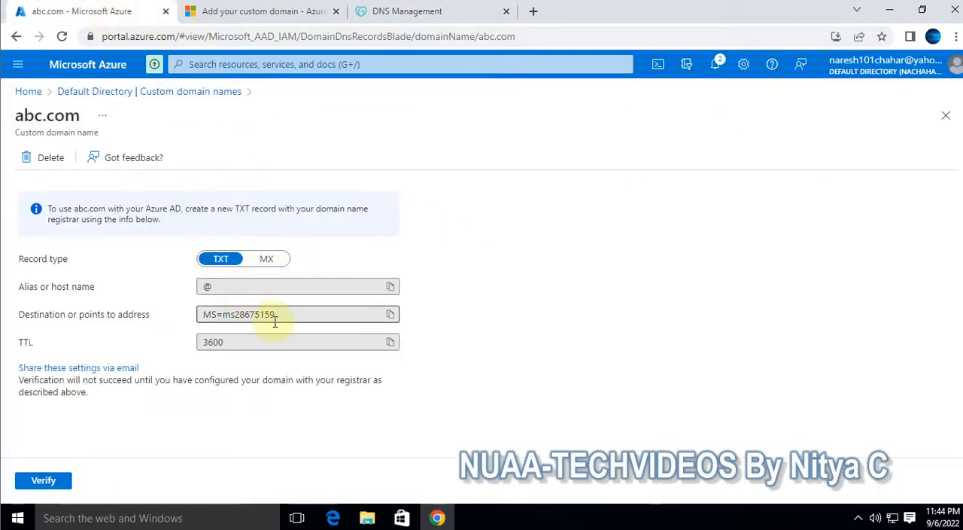
{"action": "left_click_drag", "start_coordinate": [291, 316], "coordinate": [160, 312]}
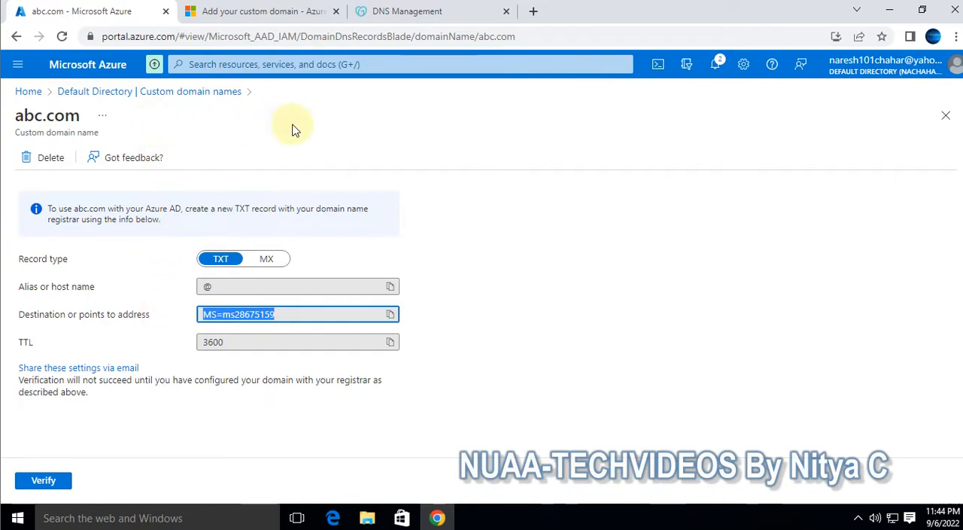
{"action": "left_click", "coordinate": [99, 94]}
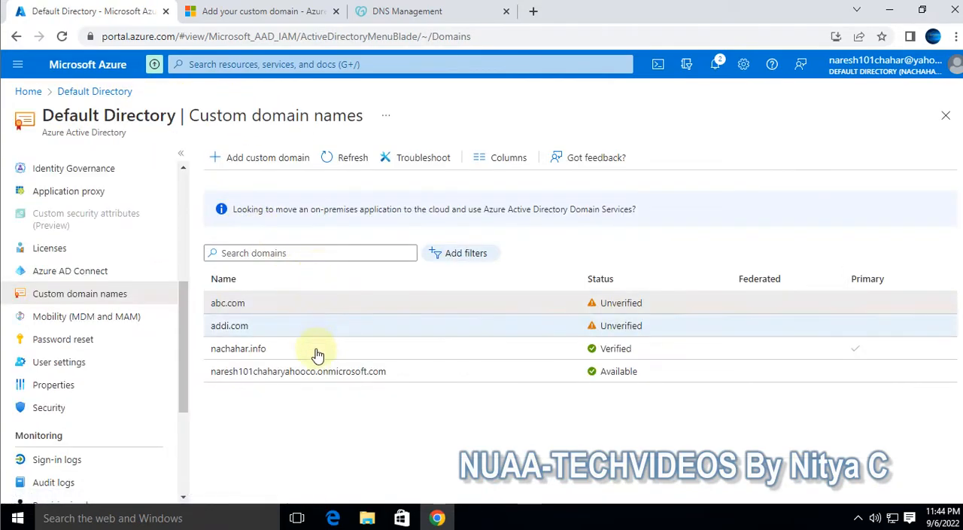
{"action": "left_click", "coordinate": [246, 352]}
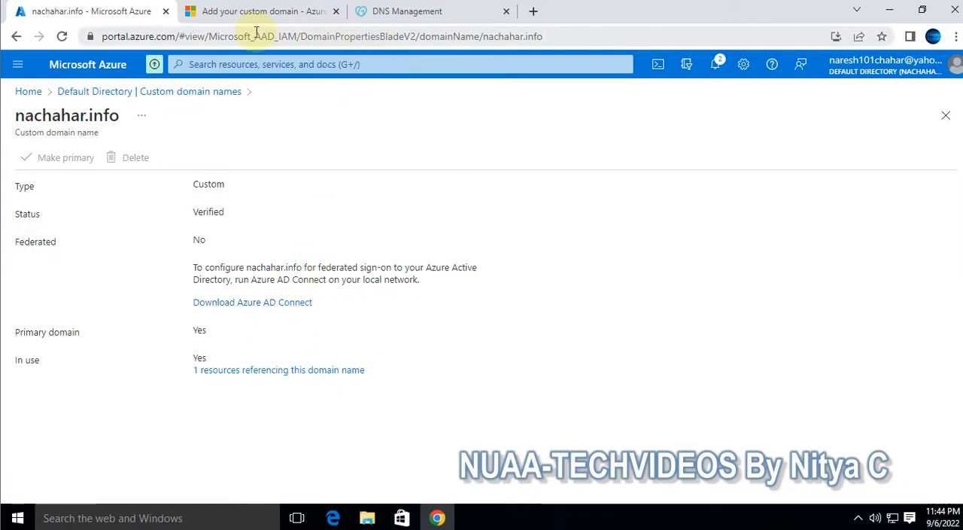
Switch to GoDaddy's DNS Management page and start a new DNS record of type TXT, ready for its name
{"action": "mouse_move", "coordinate": [412, 20]}
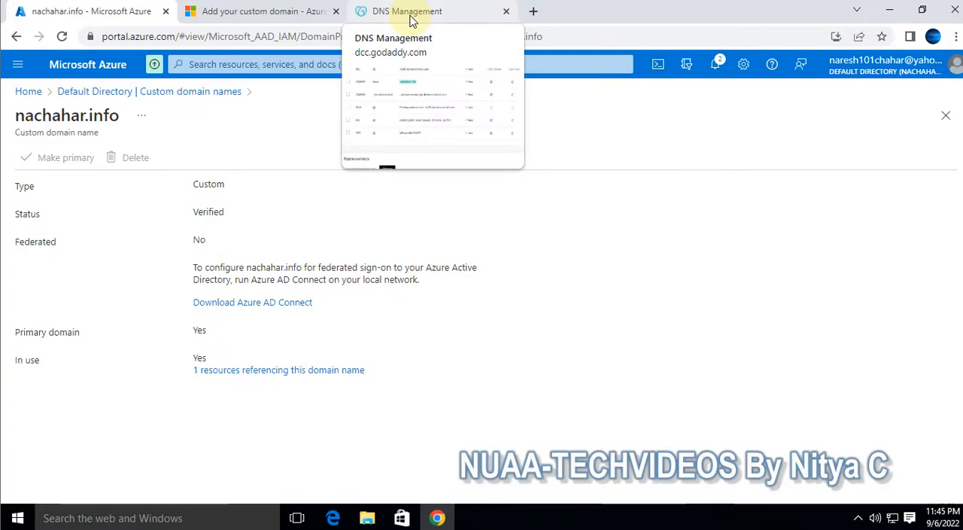
{"action": "left_click", "coordinate": [411, 15]}
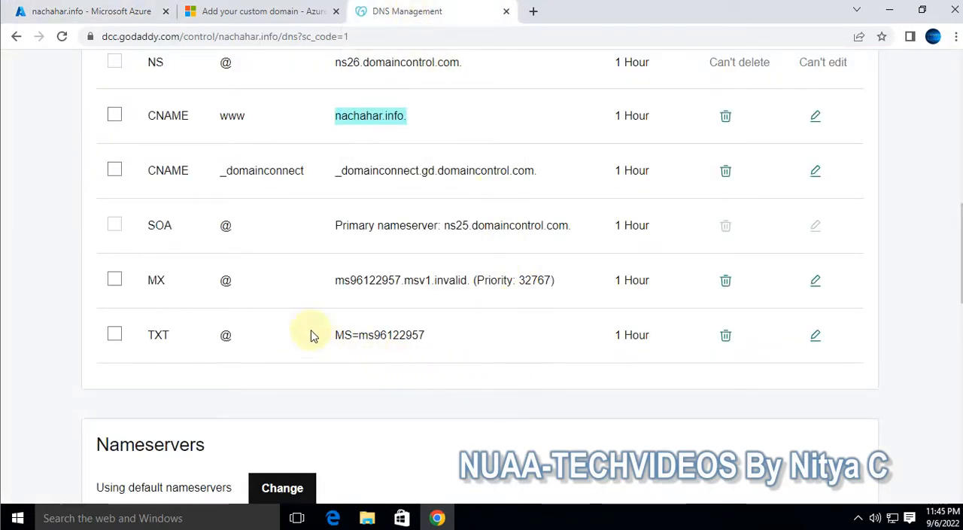
{"action": "scroll", "coordinate": [361, 312], "scroll_direction": "up", "scroll_amount": 1}
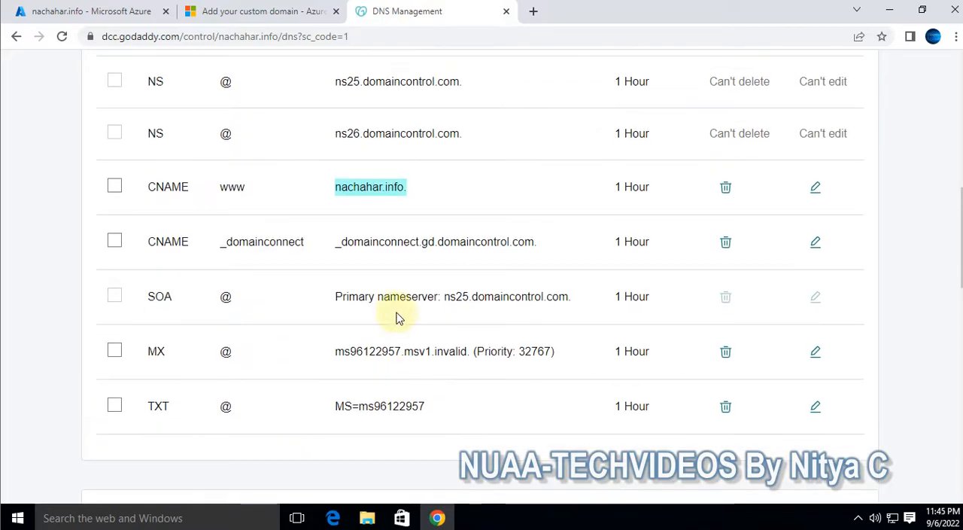
{"action": "scroll", "coordinate": [399, 335], "scroll_direction": "up", "scroll_amount": 3}
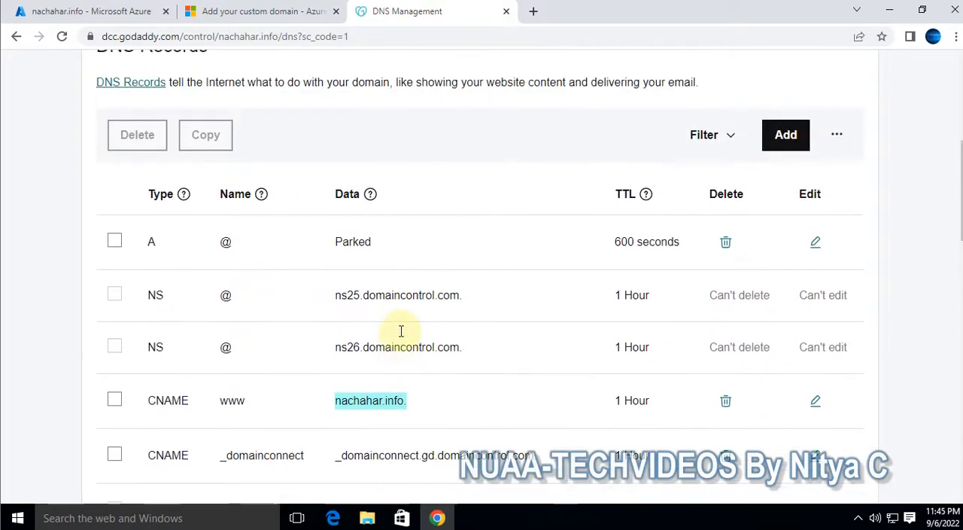
{"action": "left_click", "coordinate": [786, 135]}
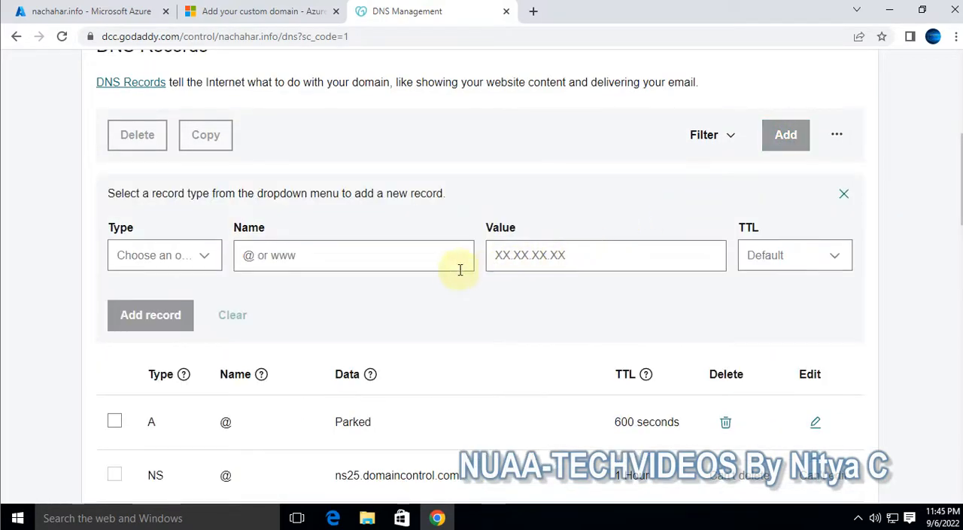
{"action": "scroll", "coordinate": [248, 294], "scroll_direction": "down", "scroll_amount": 1}
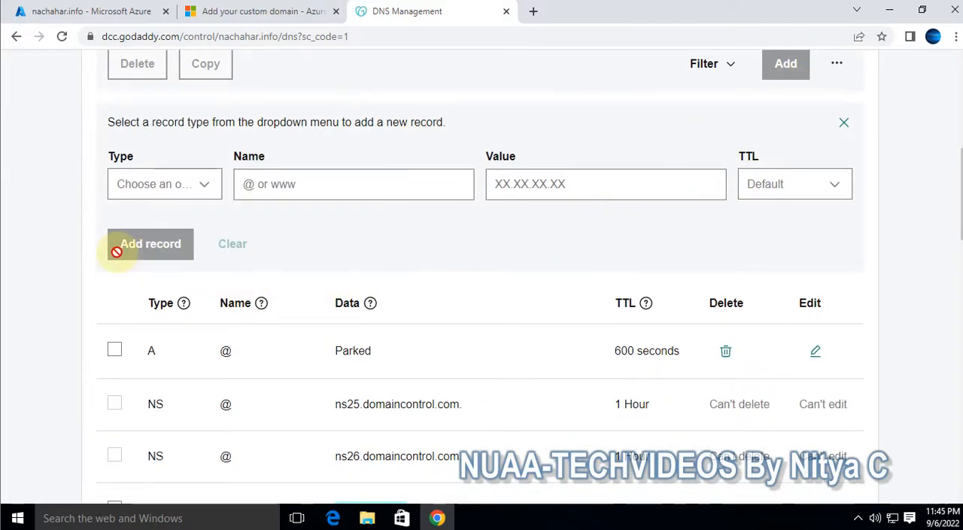
{"action": "scroll", "coordinate": [198, 280], "scroll_direction": "down", "scroll_amount": 1}
{"action": "scroll", "coordinate": [197, 279], "scroll_direction": "up", "scroll_amount": 1}
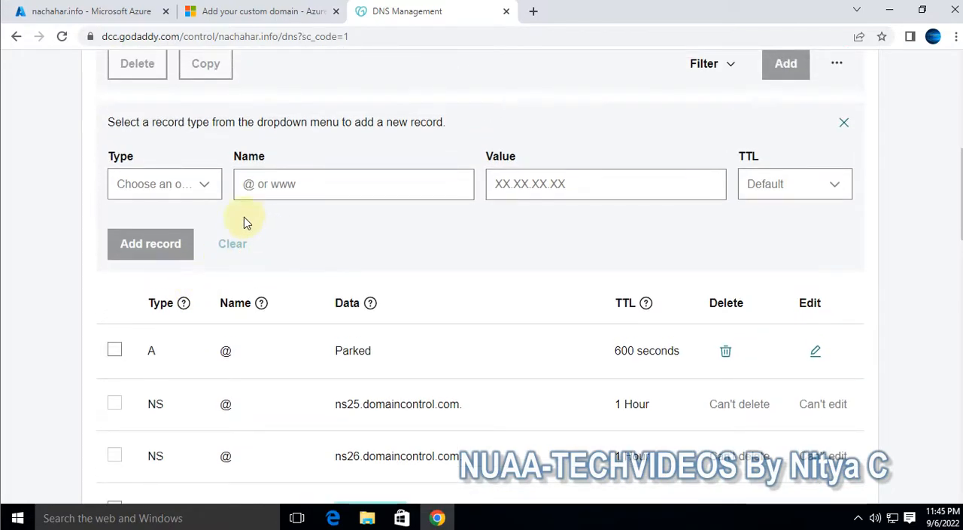
{"action": "left_click", "coordinate": [209, 188]}
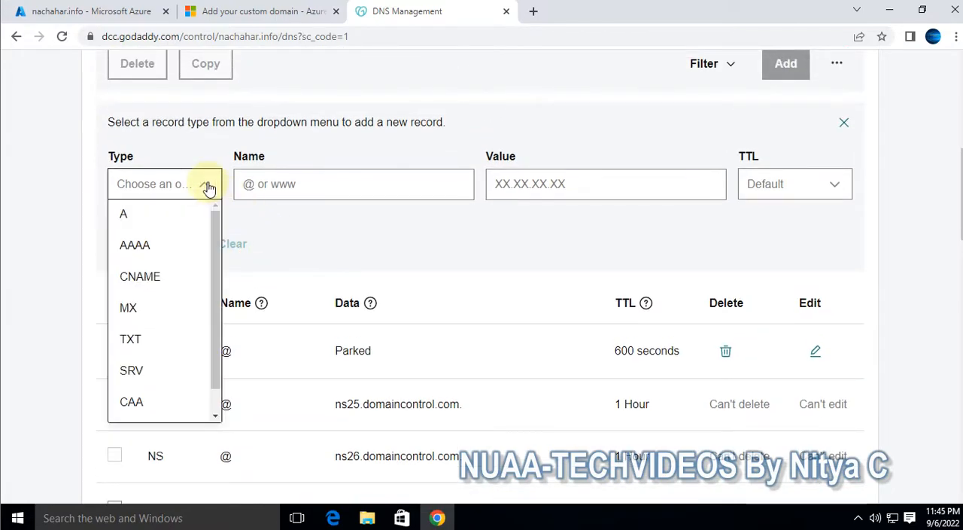
{"action": "left_click", "coordinate": [154, 340]}
{"action": "left_click", "coordinate": [305, 186]}
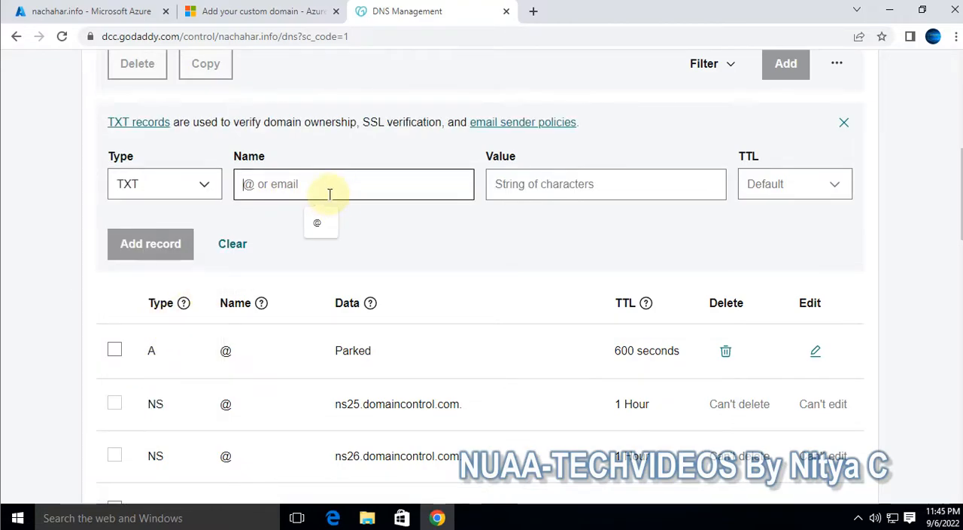
Examine the name, data and priority values of the existing TXT and MX verification records in the DNS records list
{"action": "scroll", "coordinate": [513, 243], "scroll_direction": "down", "scroll_amount": 5}
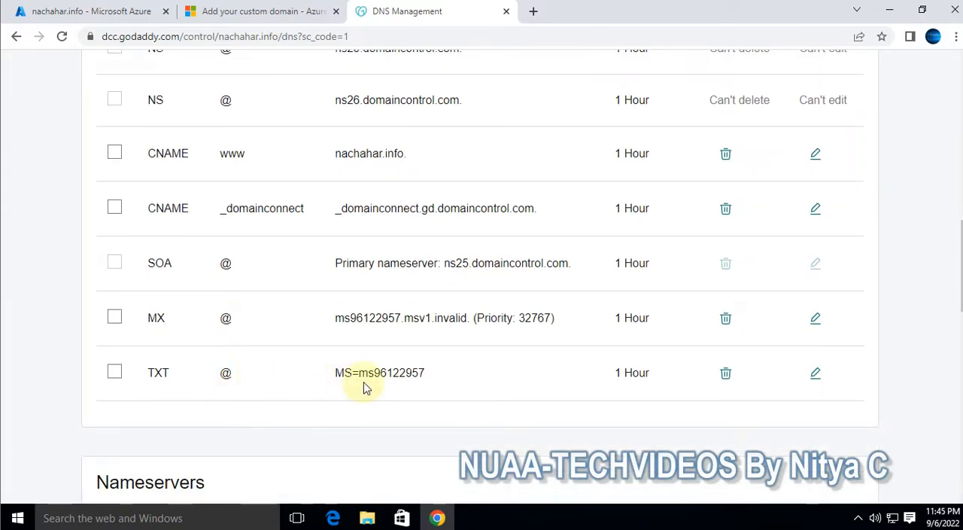
{"action": "left_click_drag", "start_coordinate": [441, 375], "coordinate": [335, 370]}
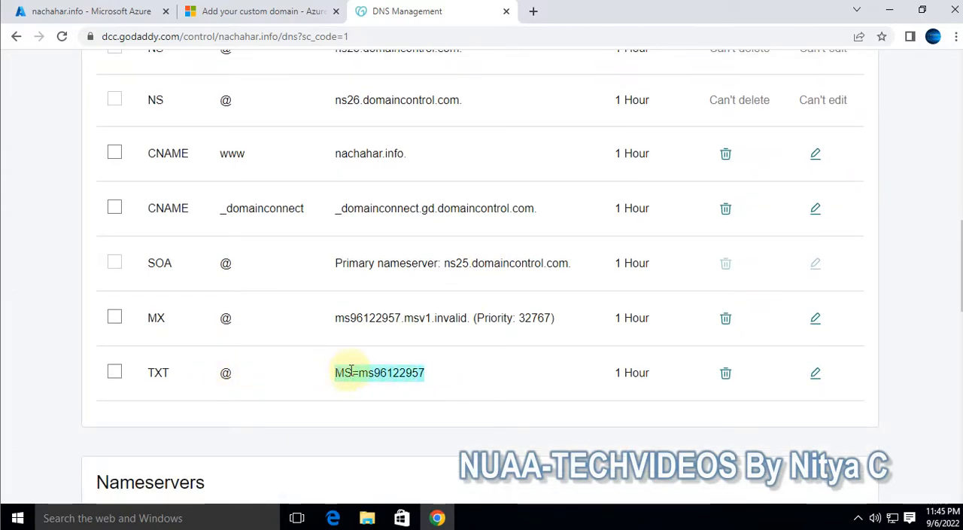
{"action": "scroll", "coordinate": [639, 365], "scroll_direction": "up", "scroll_amount": 4}
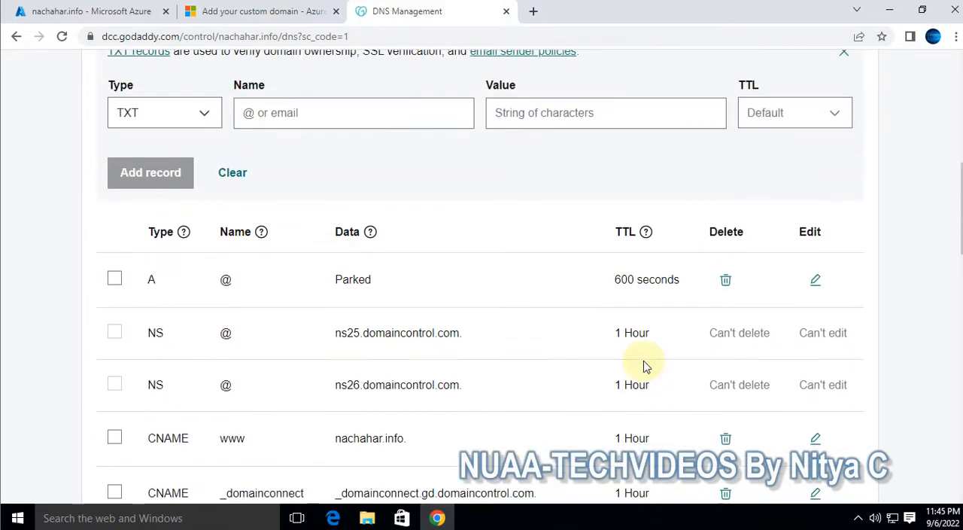
{"action": "scroll", "coordinate": [625, 439], "scroll_direction": "down", "scroll_amount": 10}
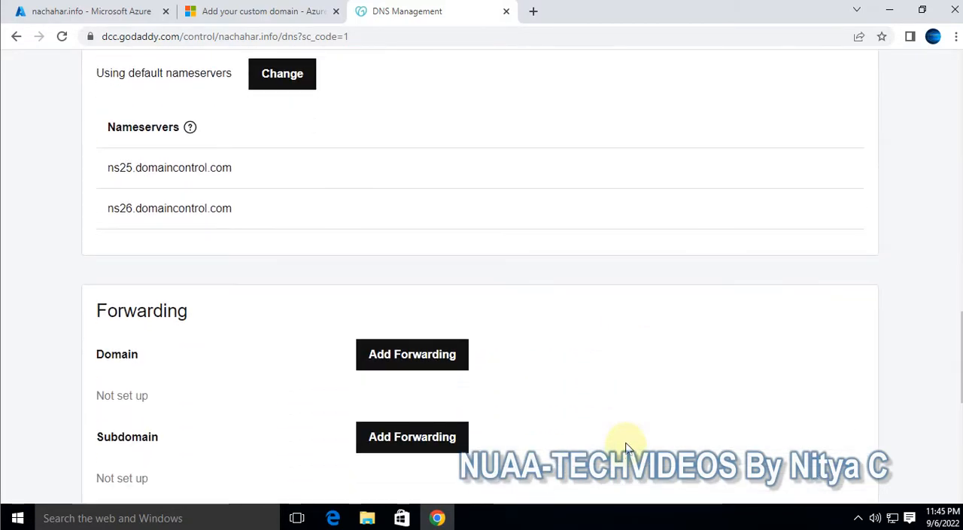
{"action": "scroll", "coordinate": [626, 421], "scroll_direction": "up", "scroll_amount": 5}
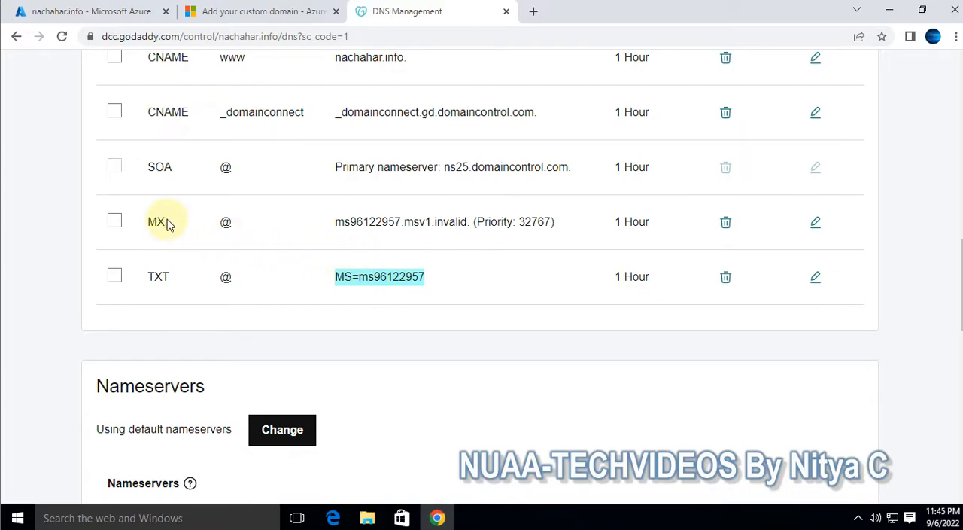
{"action": "left_click_drag", "start_coordinate": [152, 221], "coordinate": [241, 232]}
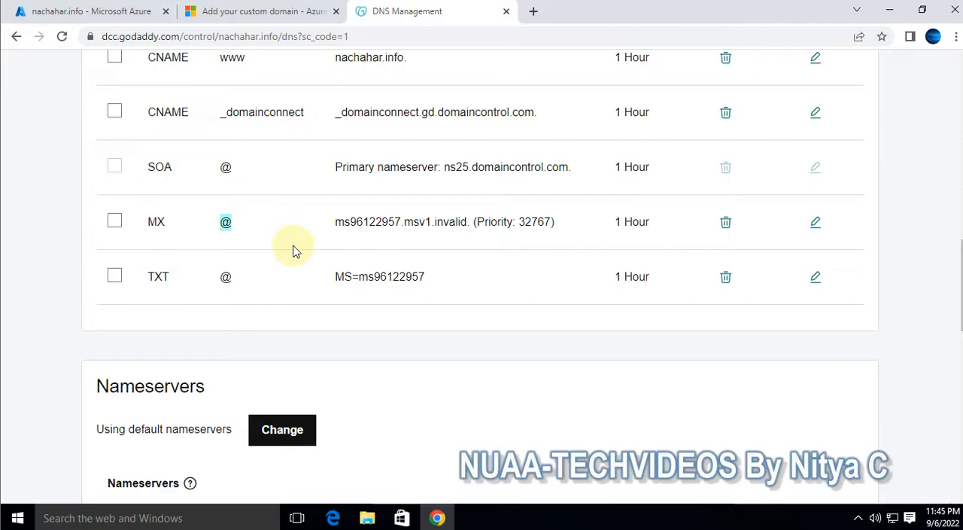
{"action": "scroll", "coordinate": [294, 251], "scroll_direction": "up", "scroll_amount": 5}
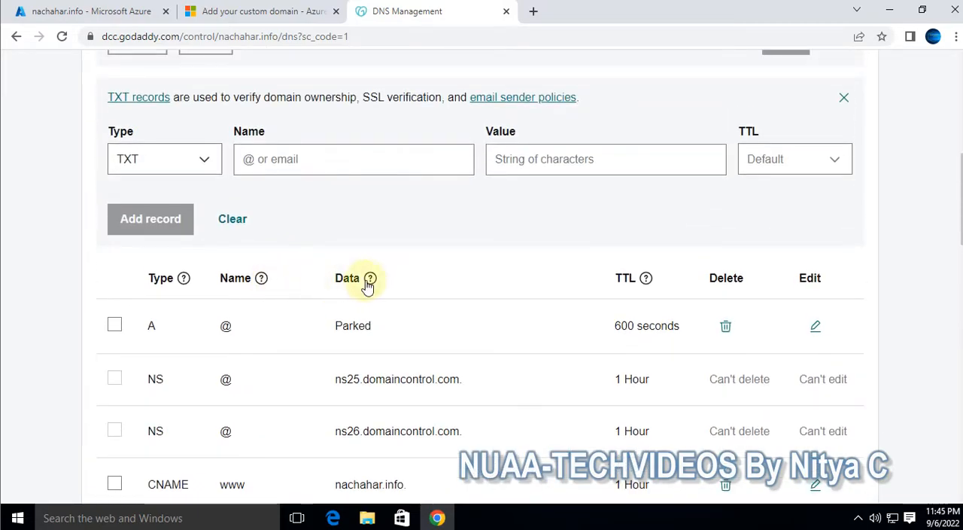
{"action": "scroll", "coordinate": [364, 290], "scroll_direction": "down", "scroll_amount": 5}
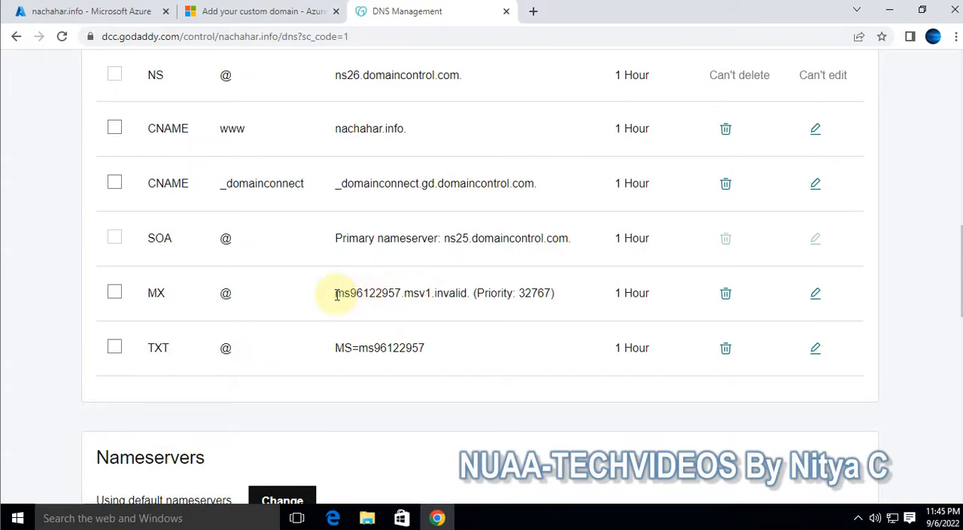
{"action": "left_click_drag", "start_coordinate": [335, 294], "coordinate": [450, 293]}
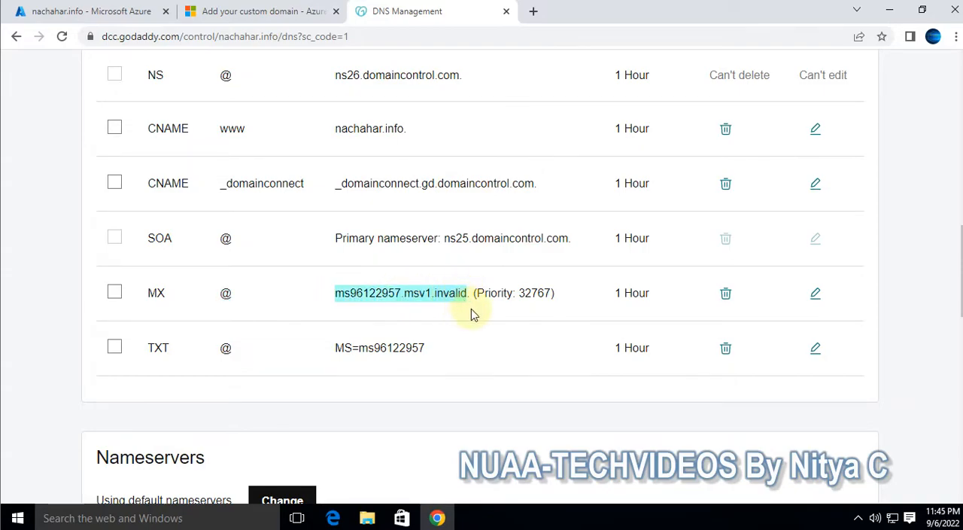
{"action": "left_click_drag", "start_coordinate": [483, 294], "coordinate": [553, 293]}
Return to the Azure portal and reopen abc.com from the Default Directory's custom domain names
{"action": "left_click", "coordinate": [130, 11]}
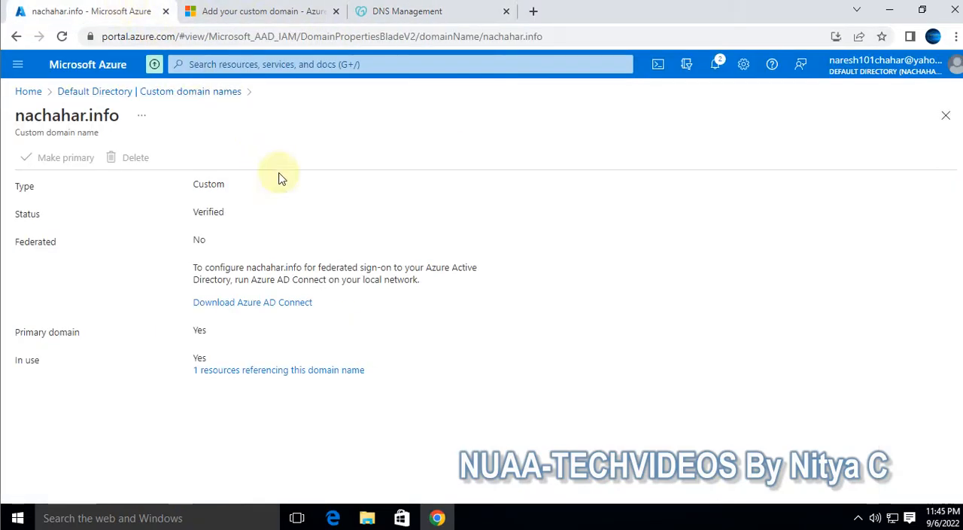
{"action": "left_click", "coordinate": [105, 91]}
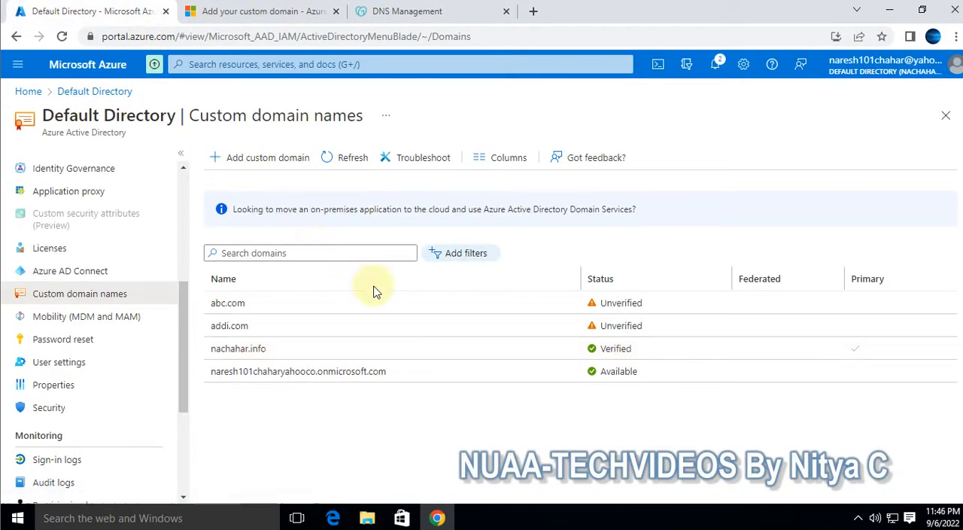
{"action": "left_click", "coordinate": [239, 304]}
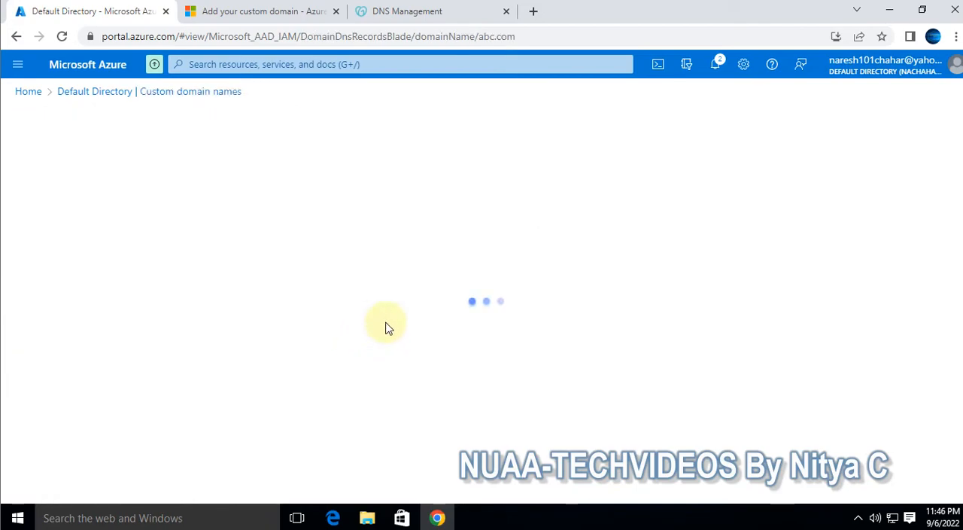
Highlight the TXT record's destination and TTL for abc.com, and switch to the MX record to highlight its TTL
{"action": "left_click", "coordinate": [288, 313]}
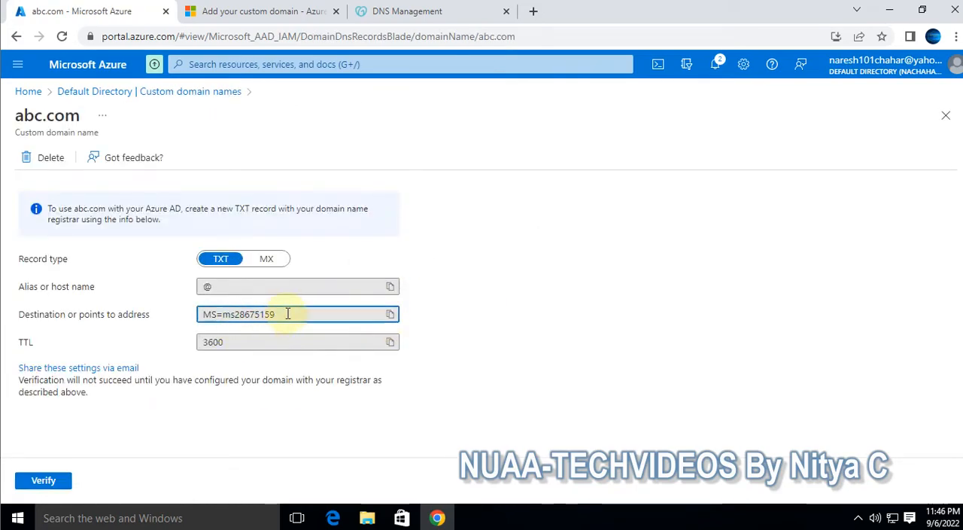
{"action": "left_click_drag", "start_coordinate": [288, 314], "coordinate": [184, 317]}
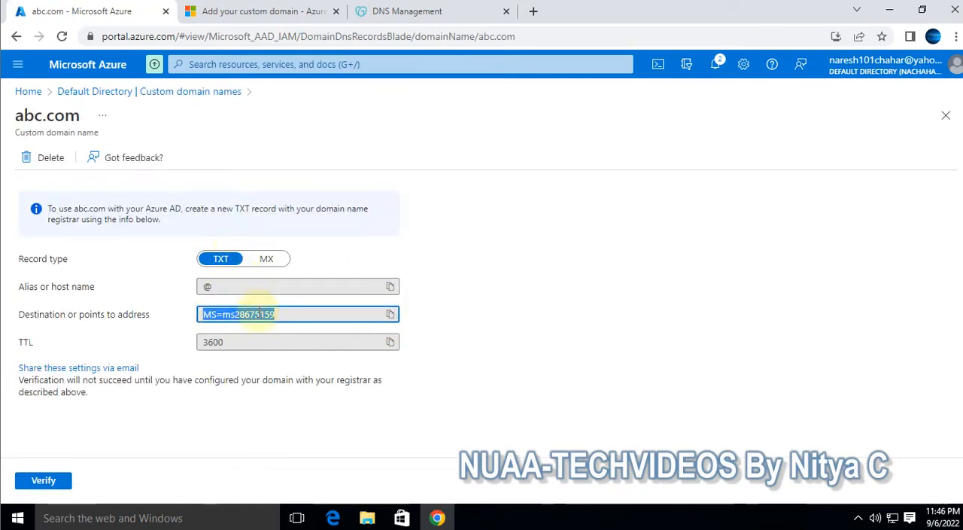
{"action": "left_click_drag", "start_coordinate": [247, 343], "coordinate": [198, 339]}
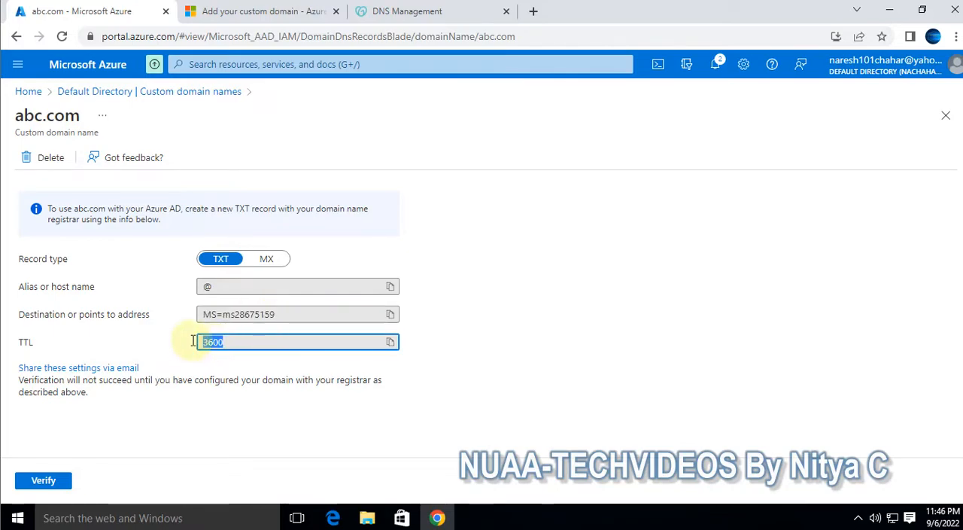
{"action": "left_click", "coordinate": [266, 260]}
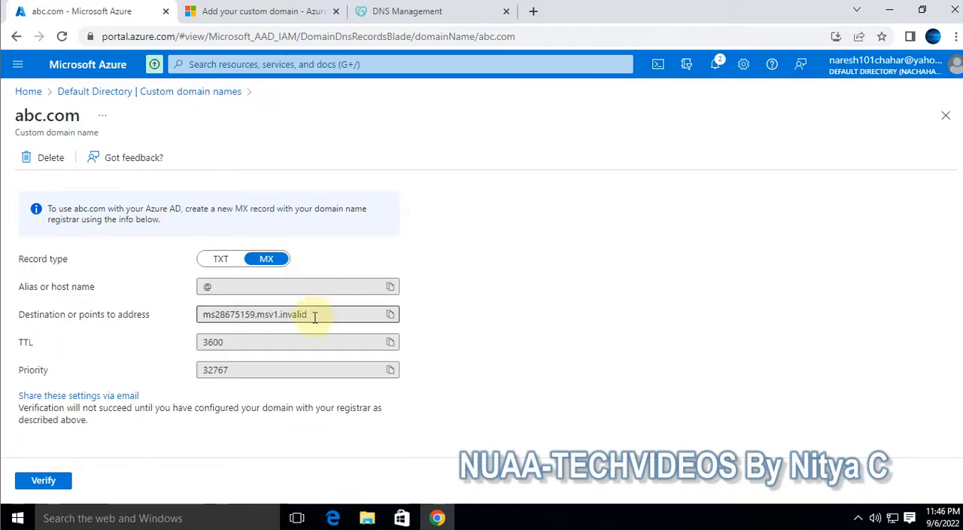
{"action": "left_click_drag", "start_coordinate": [260, 343], "coordinate": [197, 342]}
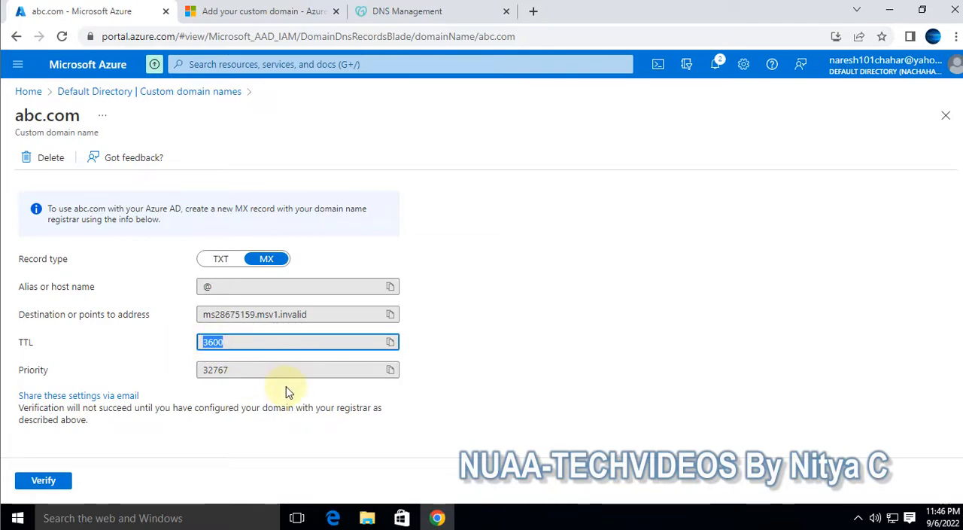
Highlight the priority of abc.com's MX record, and compare it with the existing MX and TXT records on GoDaddy's DNS Management page
{"action": "left_click_drag", "start_coordinate": [254, 374], "coordinate": [185, 374]}
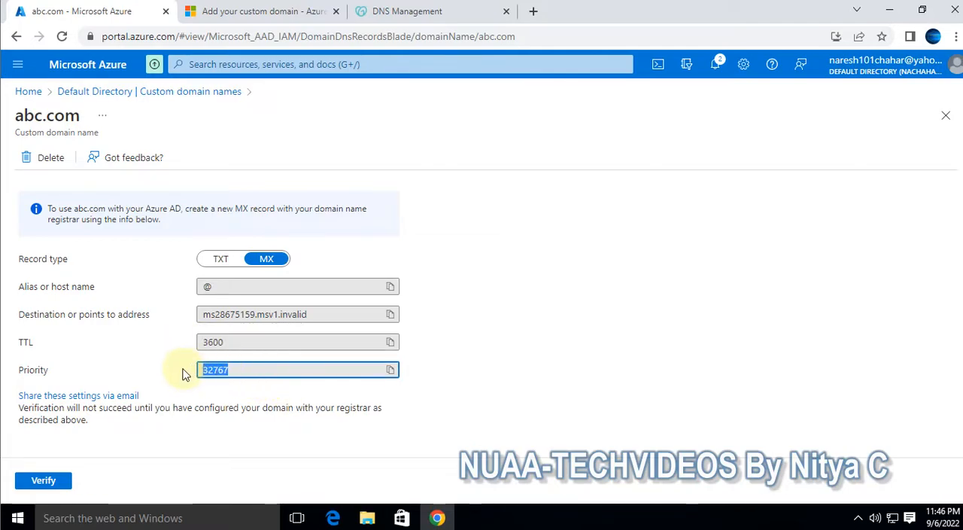
{"action": "left_click", "coordinate": [410, 13]}
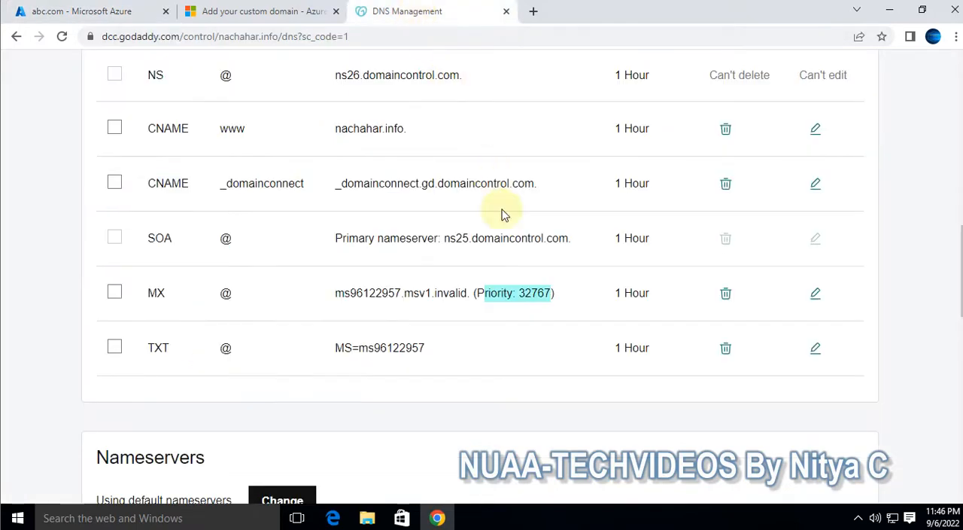
{"action": "scroll", "coordinate": [585, 331], "scroll_direction": "up", "scroll_amount": 3}
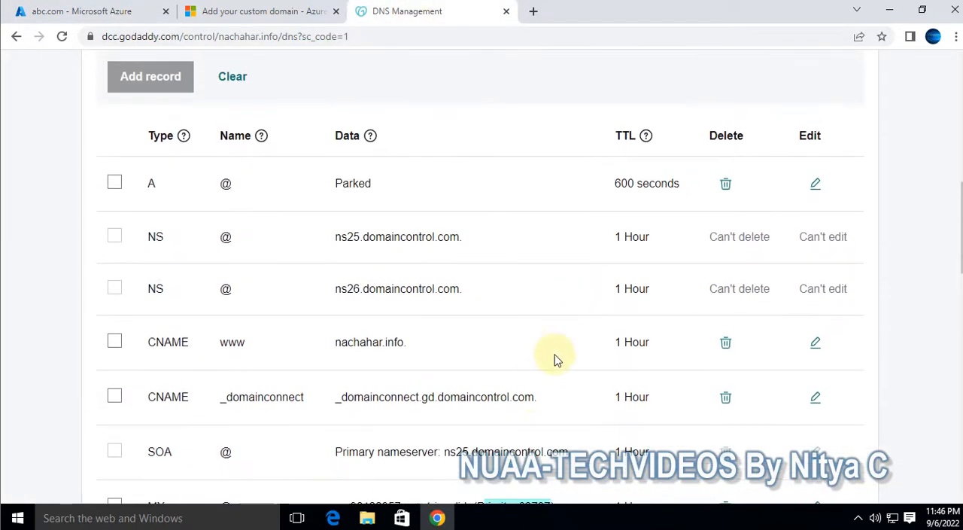
{"action": "scroll", "coordinate": [562, 349], "scroll_direction": "down", "scroll_amount": 4}
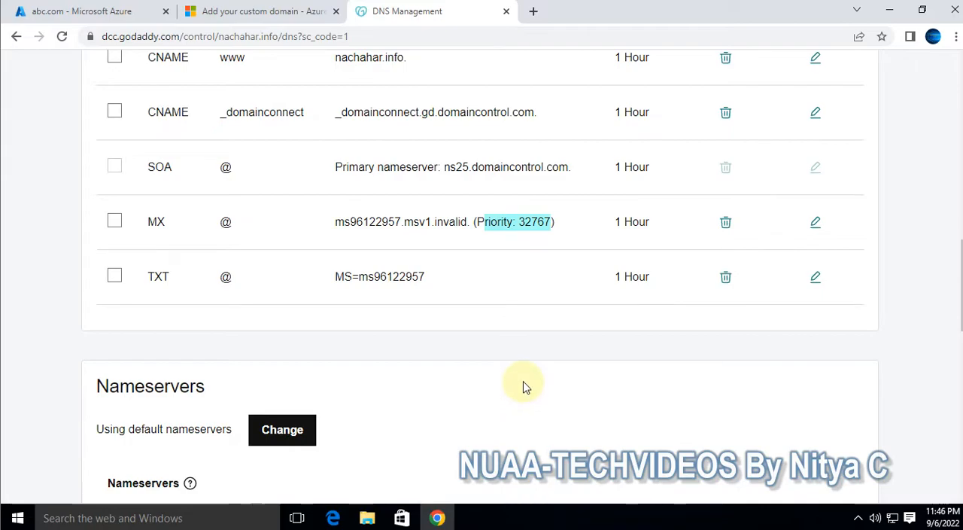
{"action": "scroll", "coordinate": [525, 387], "scroll_direction": "up", "scroll_amount": 5}
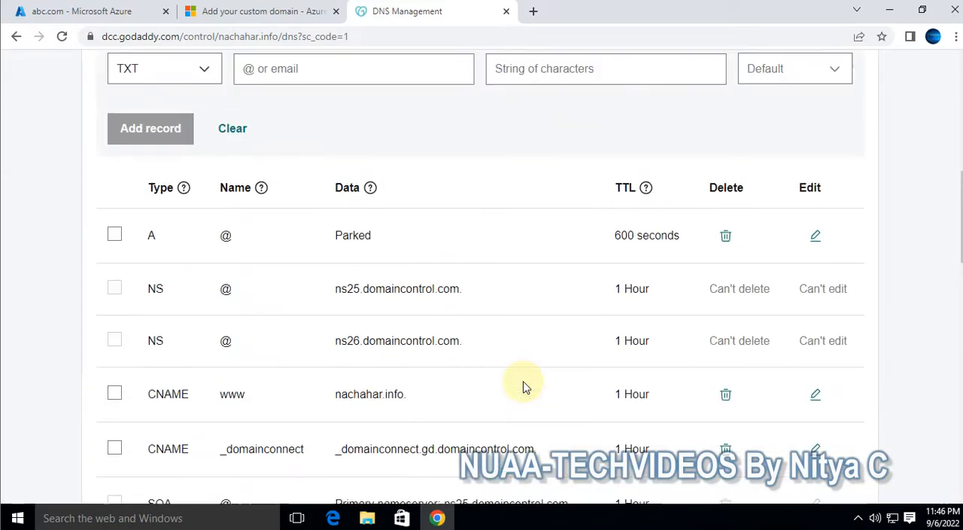
Switch to the Azure portal, reopen abc.com from the custom domain names, try to verify it with the TXT record, and return to the list
{"action": "left_click", "coordinate": [89, 14]}
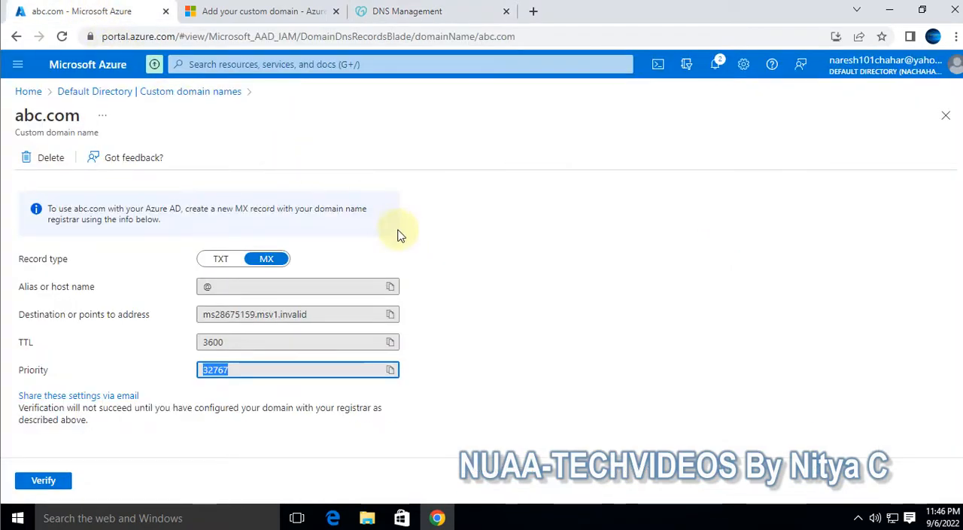
{"action": "left_click", "coordinate": [109, 93]}
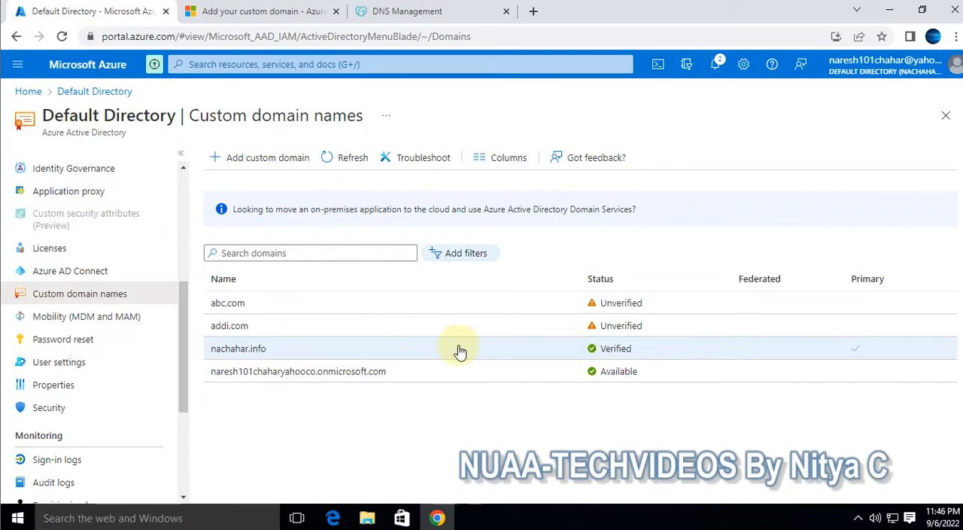
{"action": "left_click", "coordinate": [228, 302]}
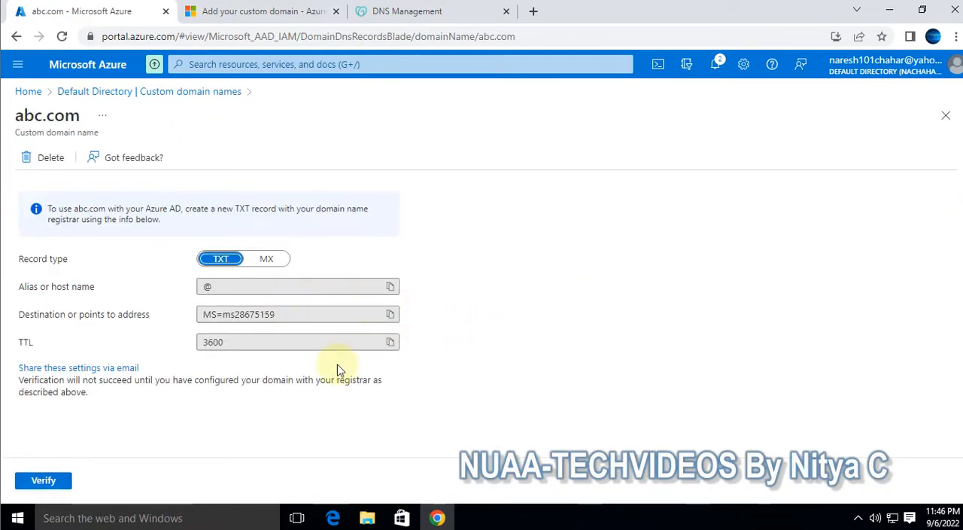
{"action": "left_click", "coordinate": [45, 488]}
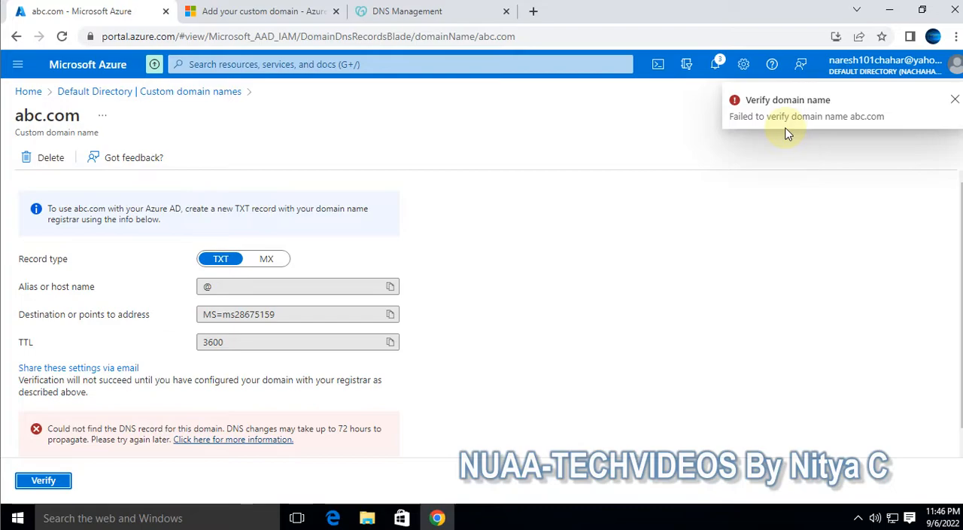
{"action": "left_click", "coordinate": [75, 91]}
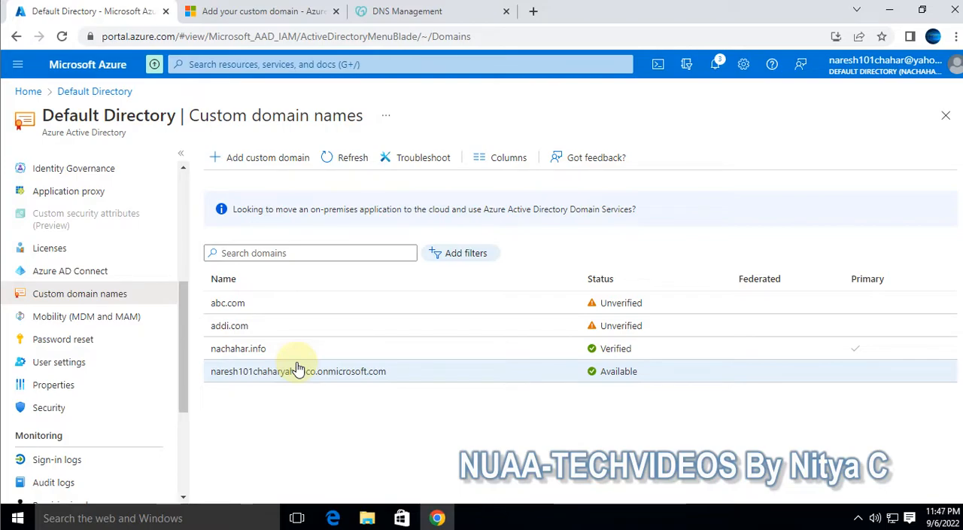
Switch to GoDaddy's DNS Management page and review the MX and TXT verification records in the records list
{"action": "left_click", "coordinate": [395, 13]}
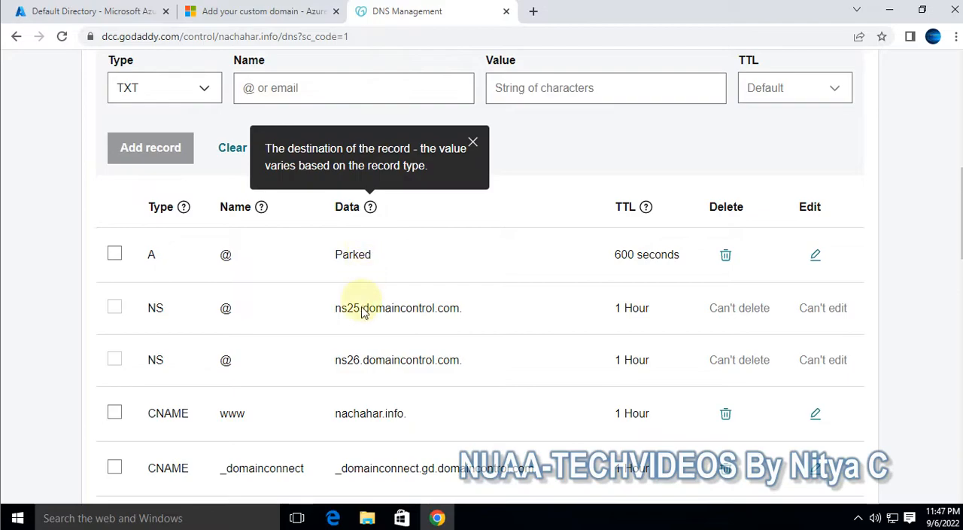
{"action": "scroll", "coordinate": [361, 292], "scroll_direction": "down", "scroll_amount": 4}
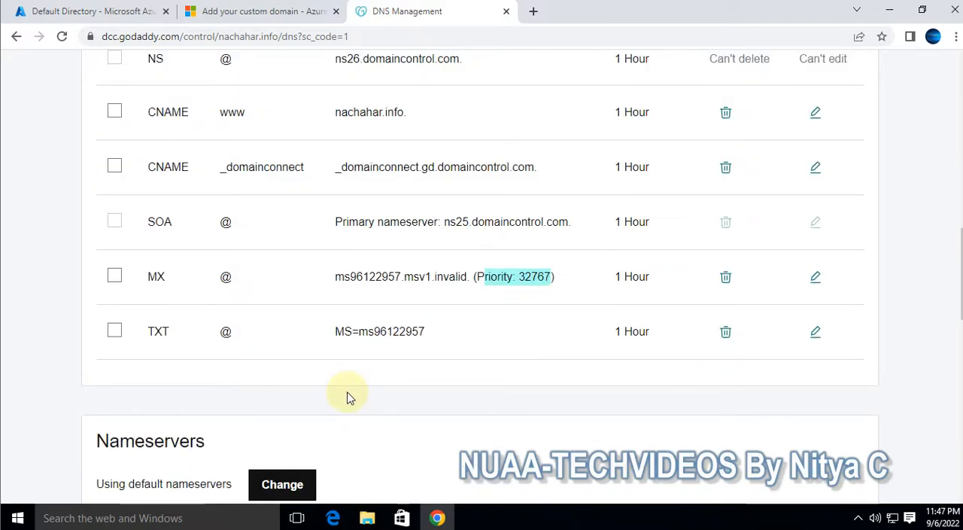
Switch to the Azure portal, view the details of the initial onmicrosoft.com domain, and go back to the portal's home page
{"action": "left_click", "coordinate": [86, 11]}
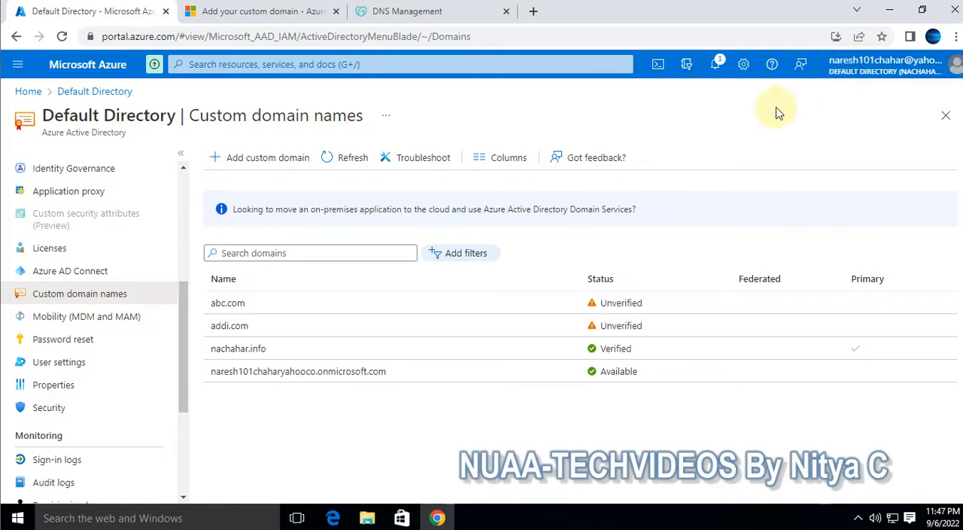
{"action": "left_click", "coordinate": [361, 376]}
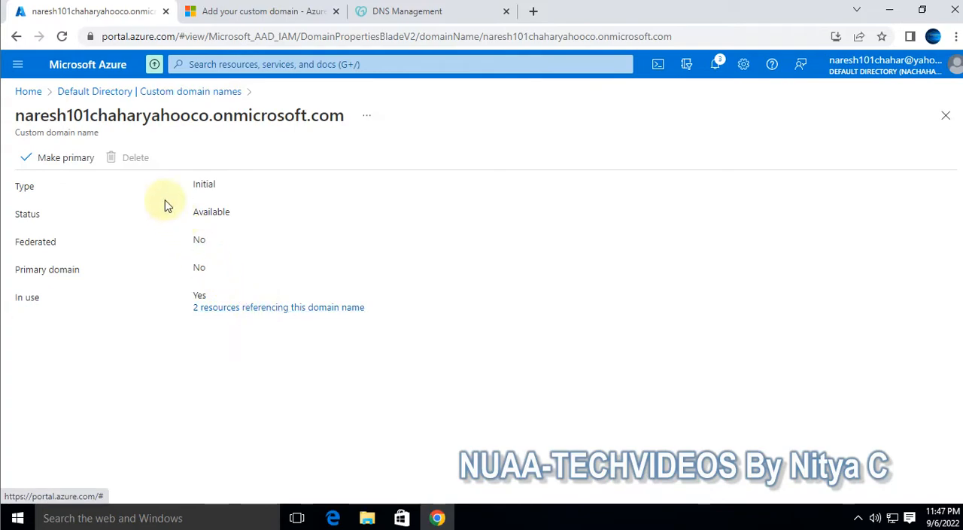
{"action": "left_click", "coordinate": [30, 92]}
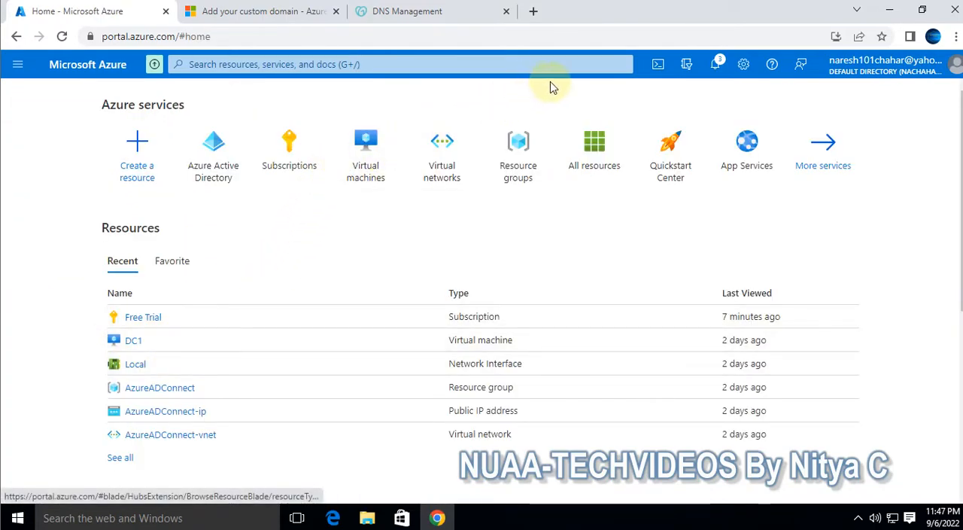
Switch to GoDaddy's DNS Management page and look over the DNS records and the blank TXT record form
{"action": "left_click", "coordinate": [396, 11]}
{"action": "scroll", "coordinate": [462, 301], "scroll_direction": "up", "scroll_amount": 3}
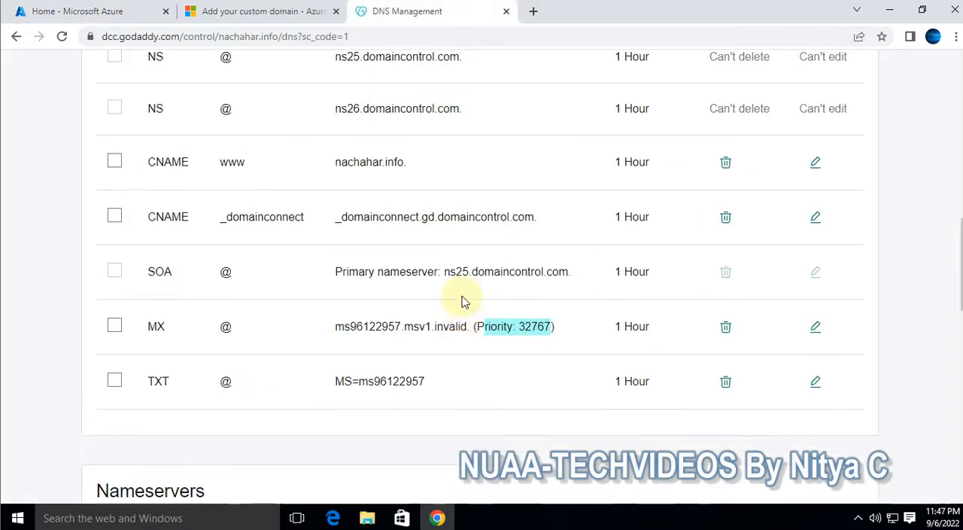
{"action": "scroll", "coordinate": [462, 301], "scroll_direction": "down", "scroll_amount": 4}
{"action": "scroll", "coordinate": [462, 301], "scroll_direction": "up", "scroll_amount": 1}
{"action": "scroll", "coordinate": [463, 301], "scroll_direction": "up", "scroll_amount": 5}
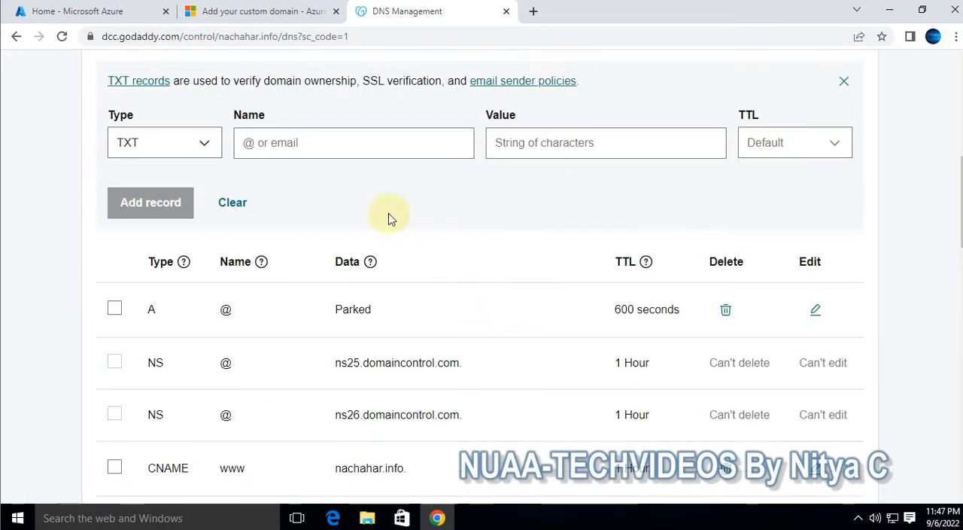
Return to the Azure portal's home page and open the Azure Active Directory service
{"action": "left_click", "coordinate": [67, 11]}
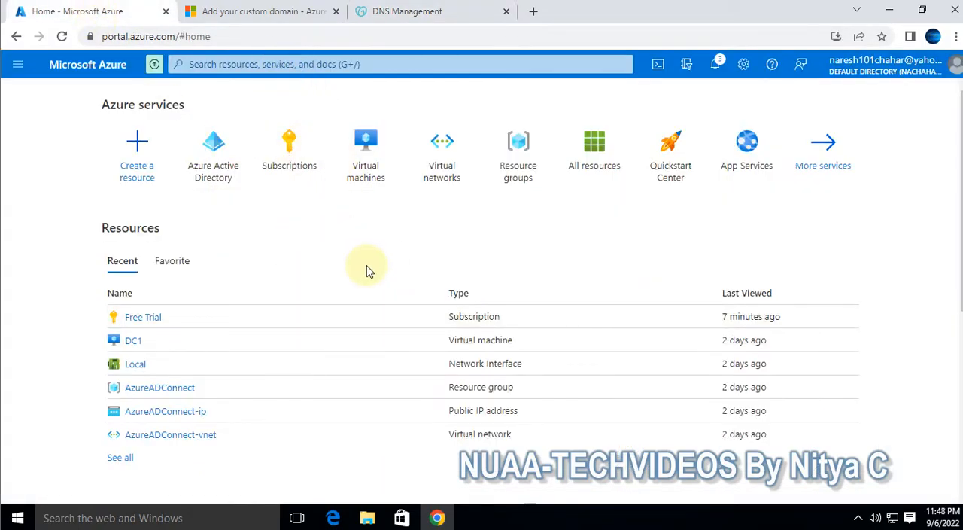
{"action": "left_click", "coordinate": [211, 154]}
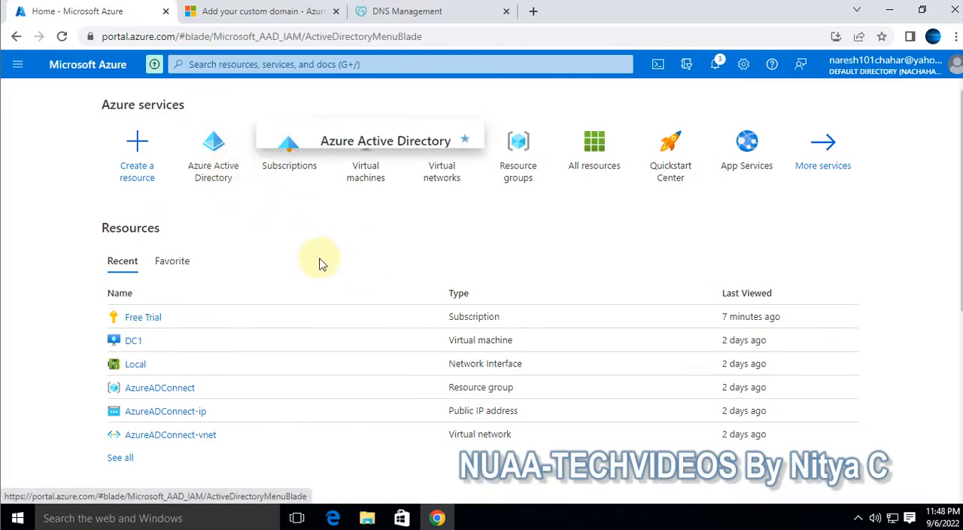